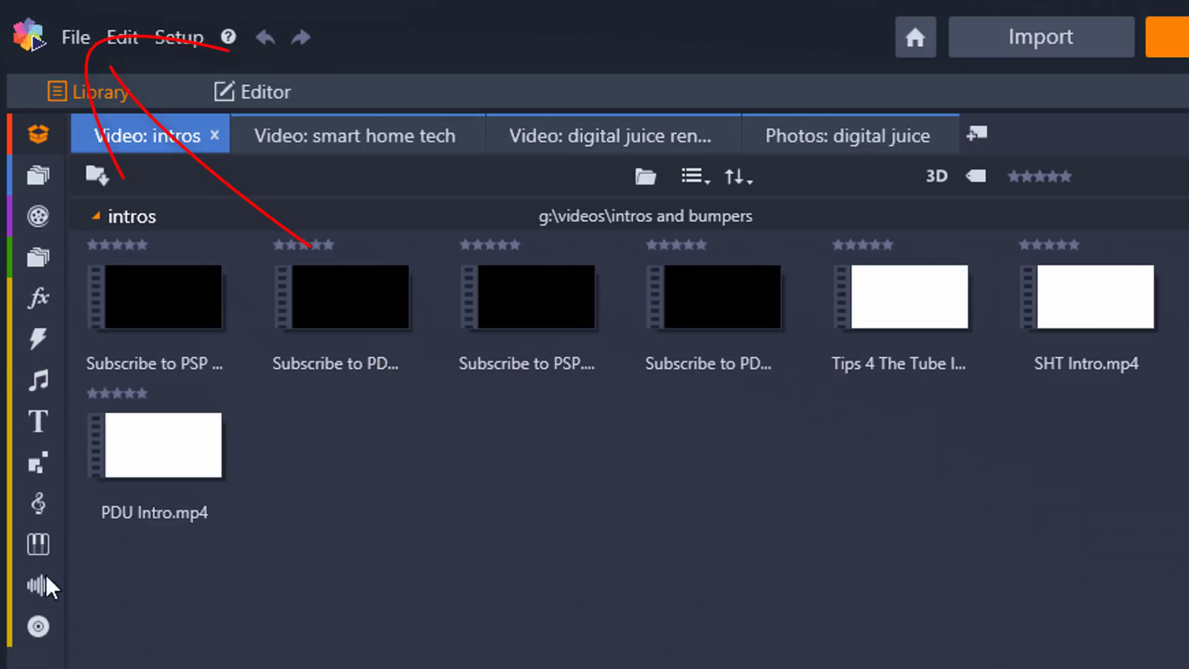
Start a new empty movie project from the File menu
click(74, 39)
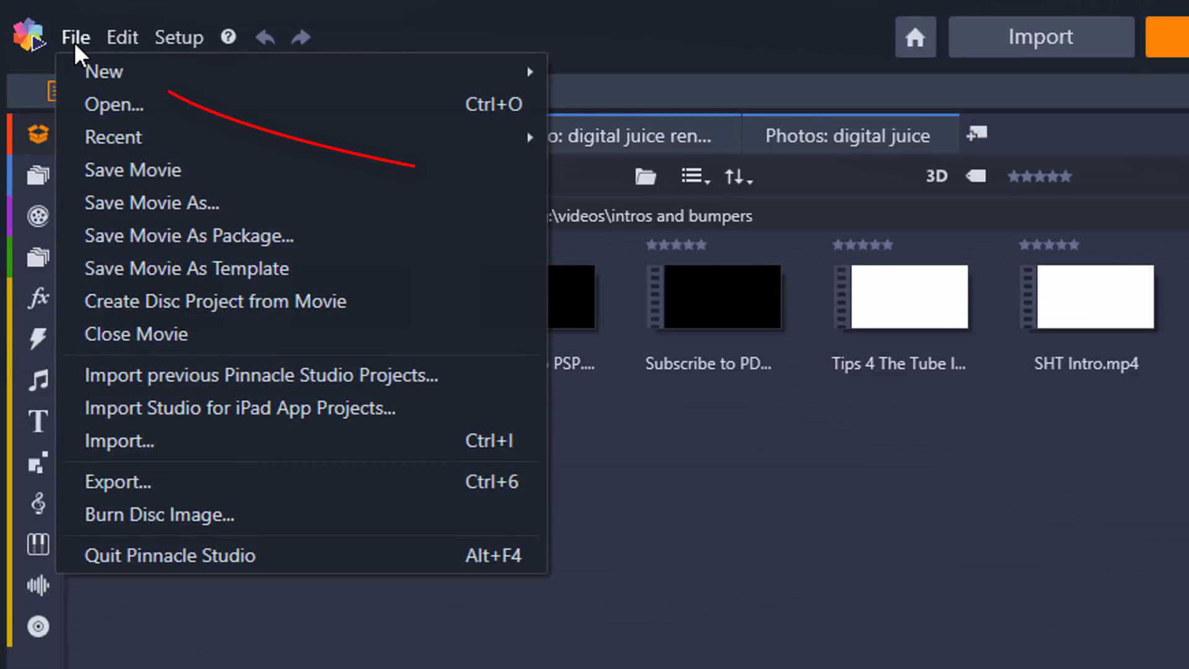
mouse_move(104, 72)
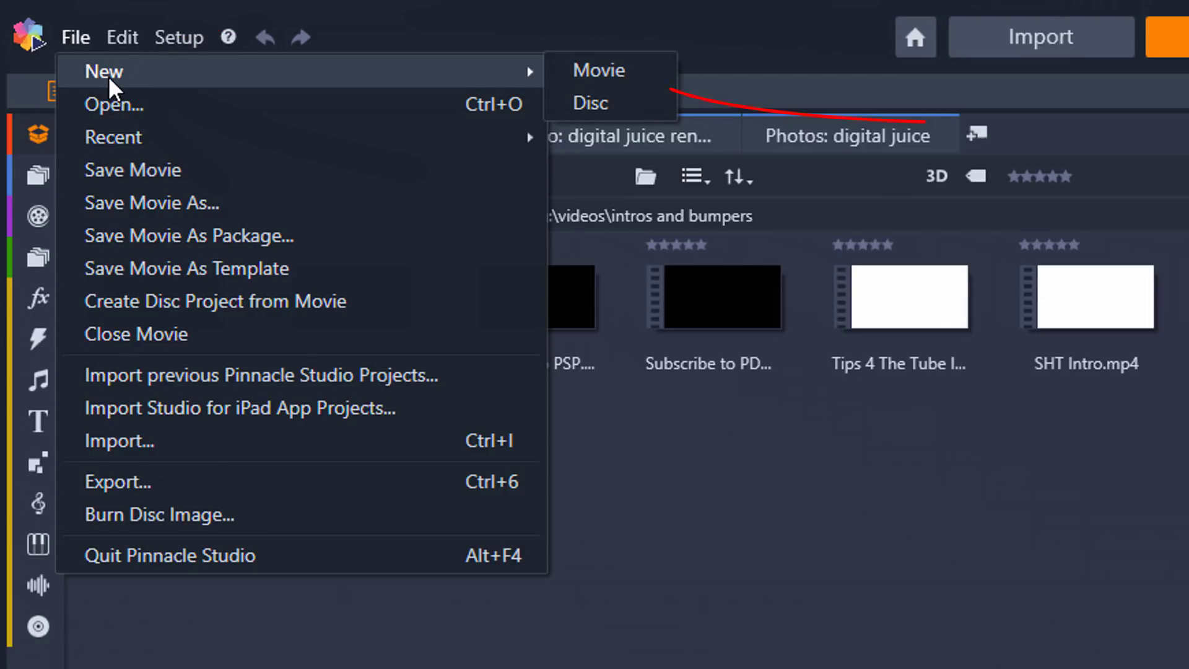
click(604, 72)
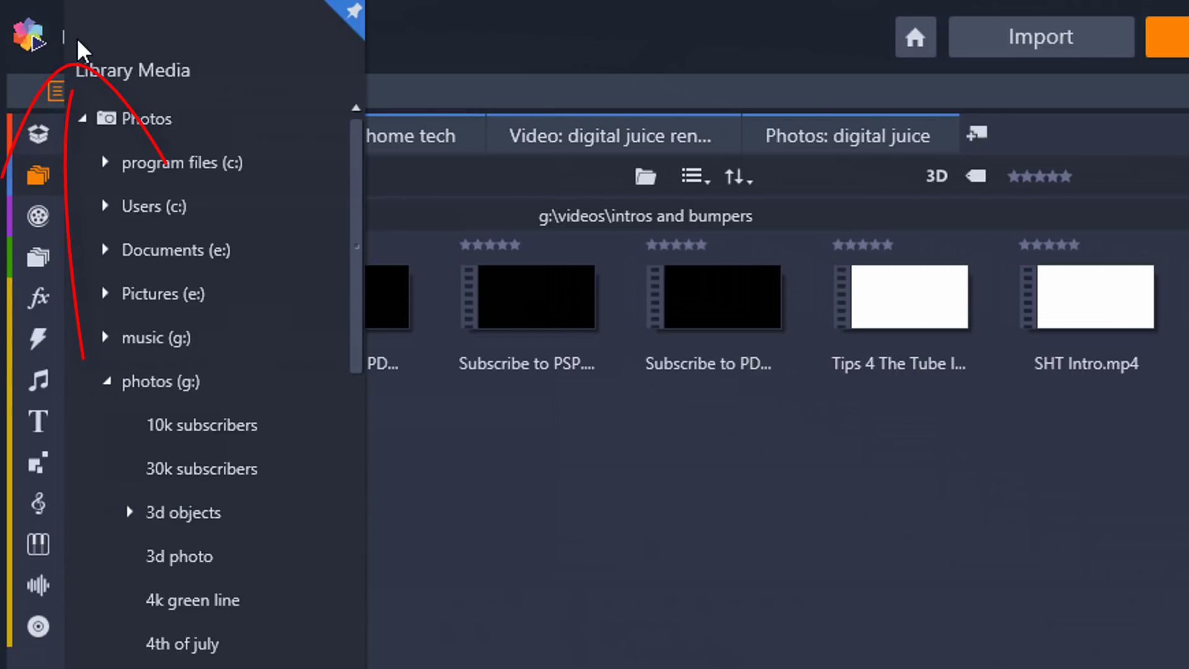
Save the new movie project as 'Picture Movie'
click(78, 35)
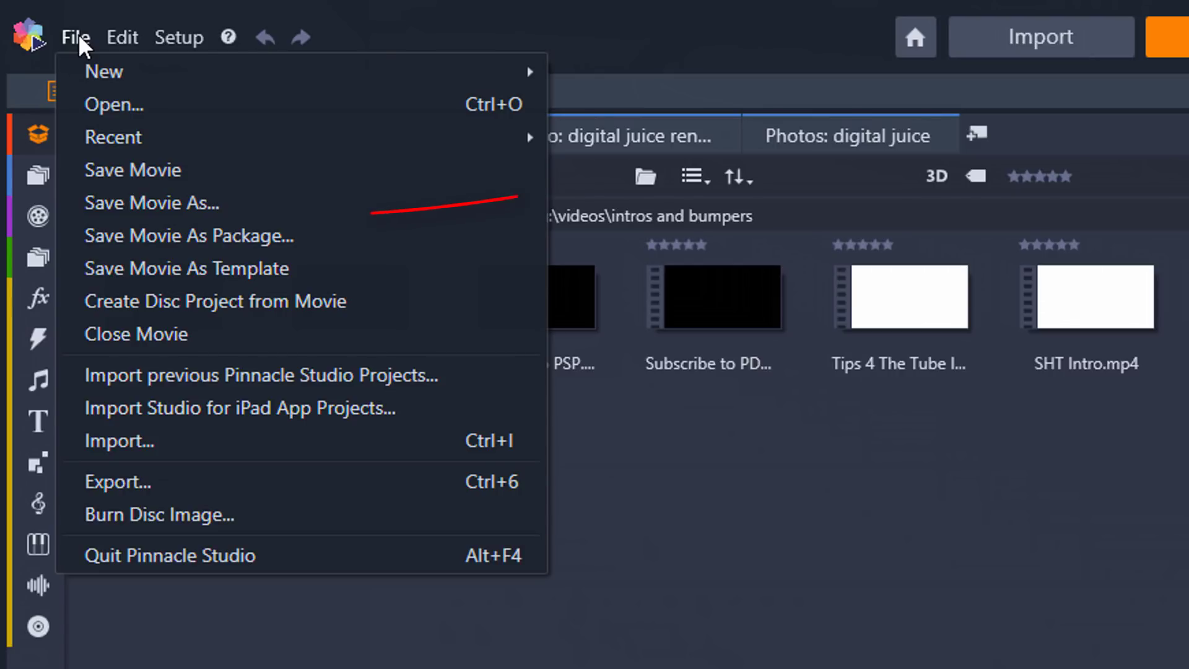
click(157, 201)
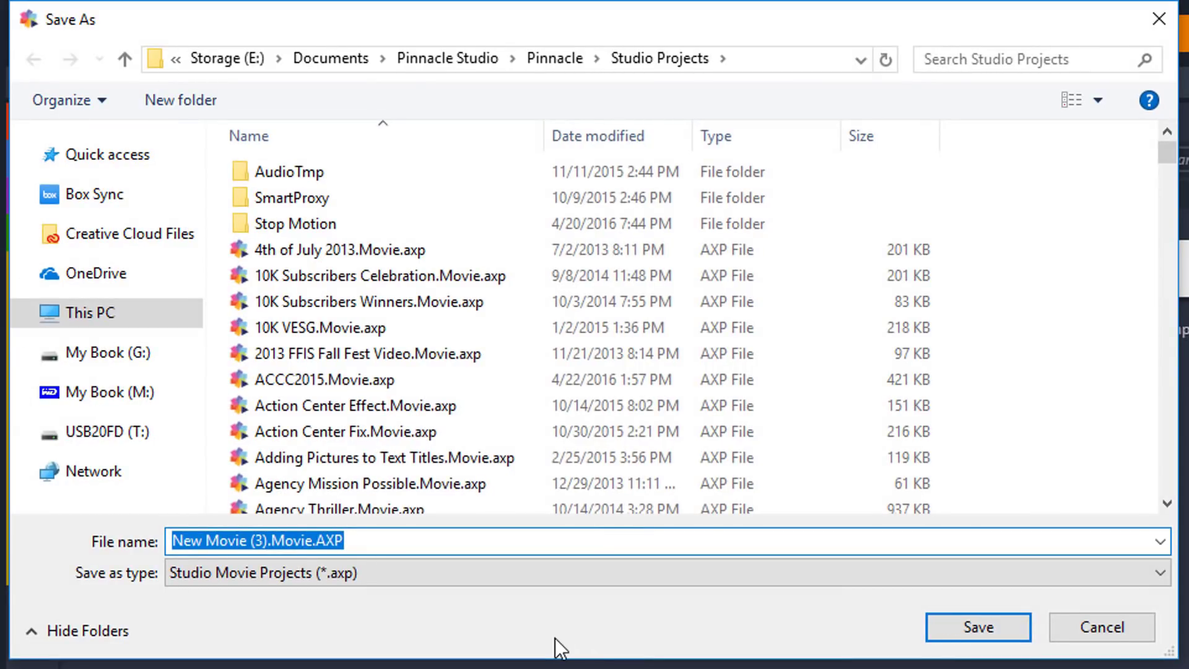
text(Pi)
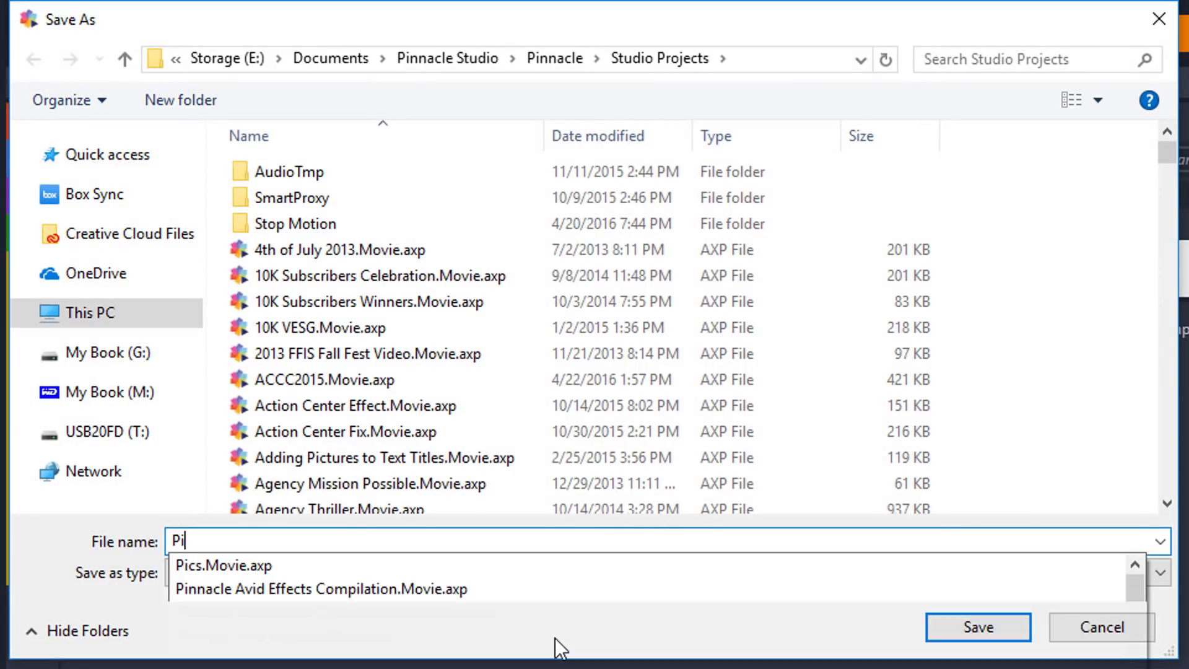
text(cture Movie)
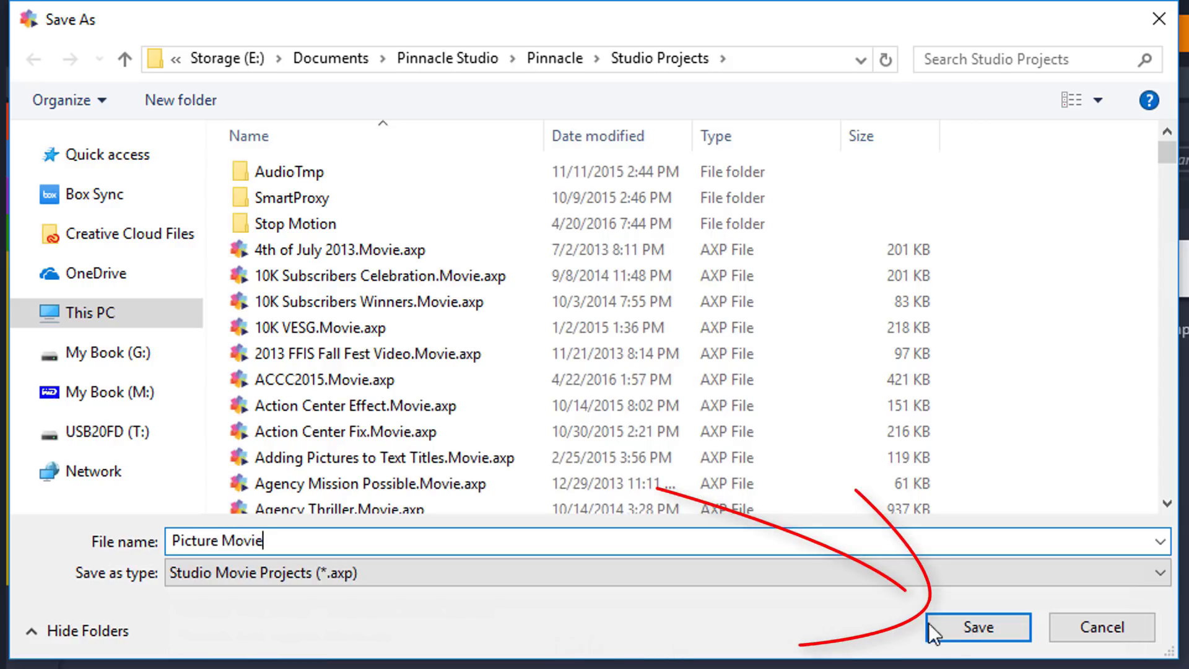
click(1005, 628)
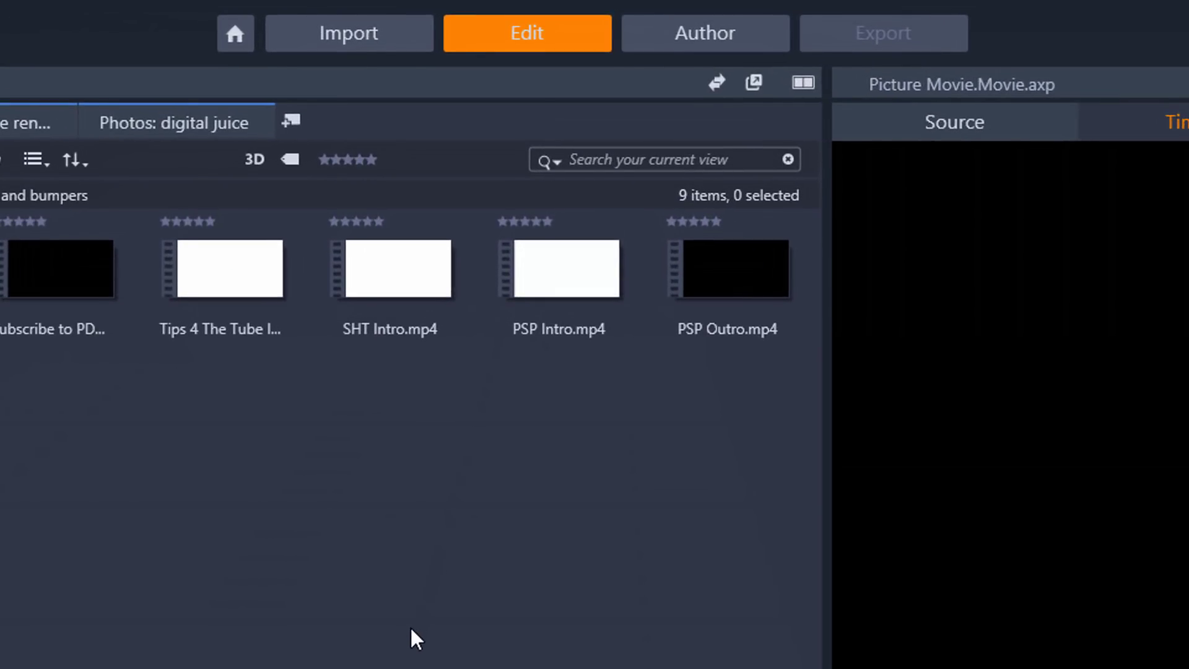
Switch to the Import workspace to bring media into the library
click(337, 32)
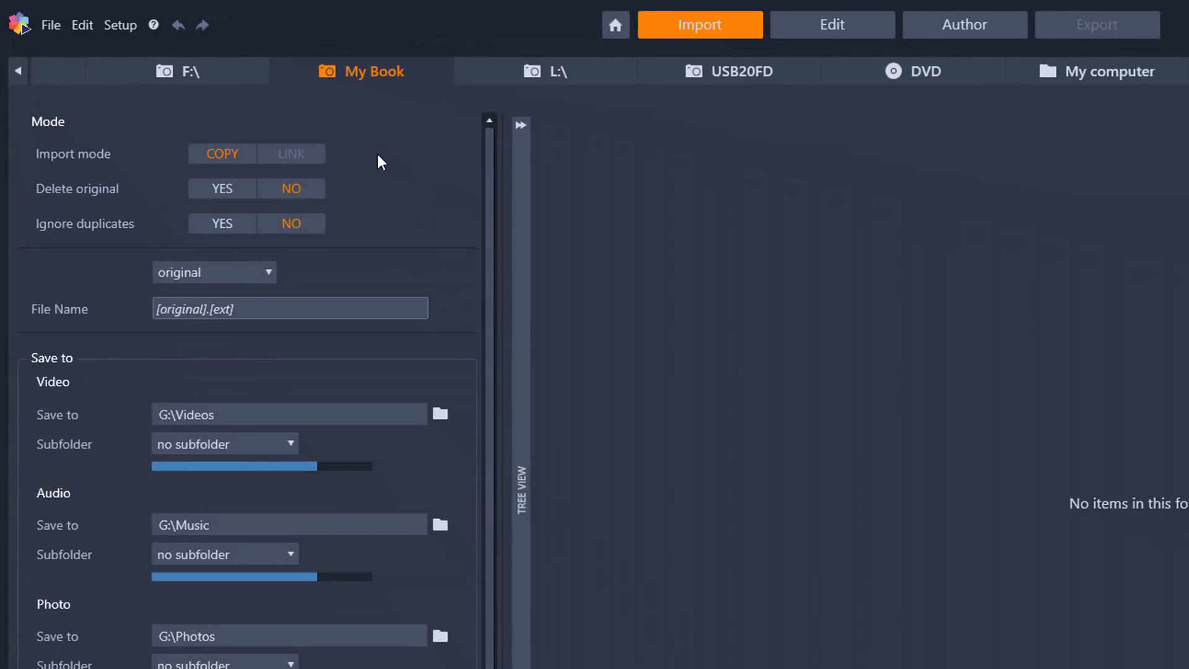
click(1108, 71)
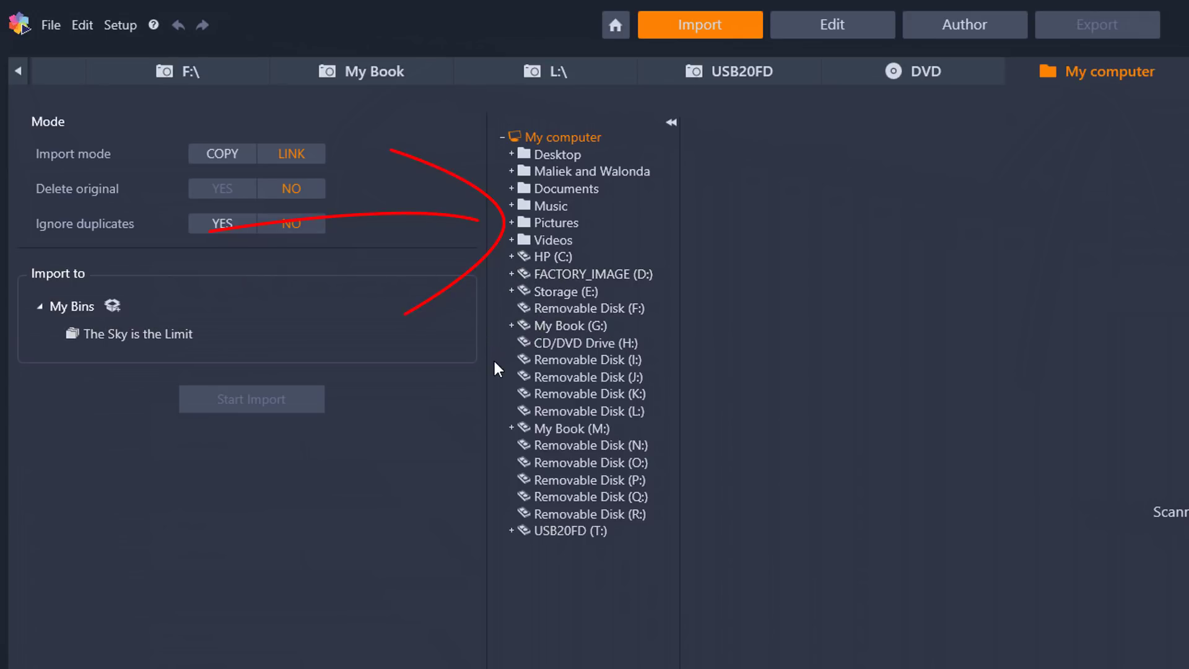
click(542, 223)
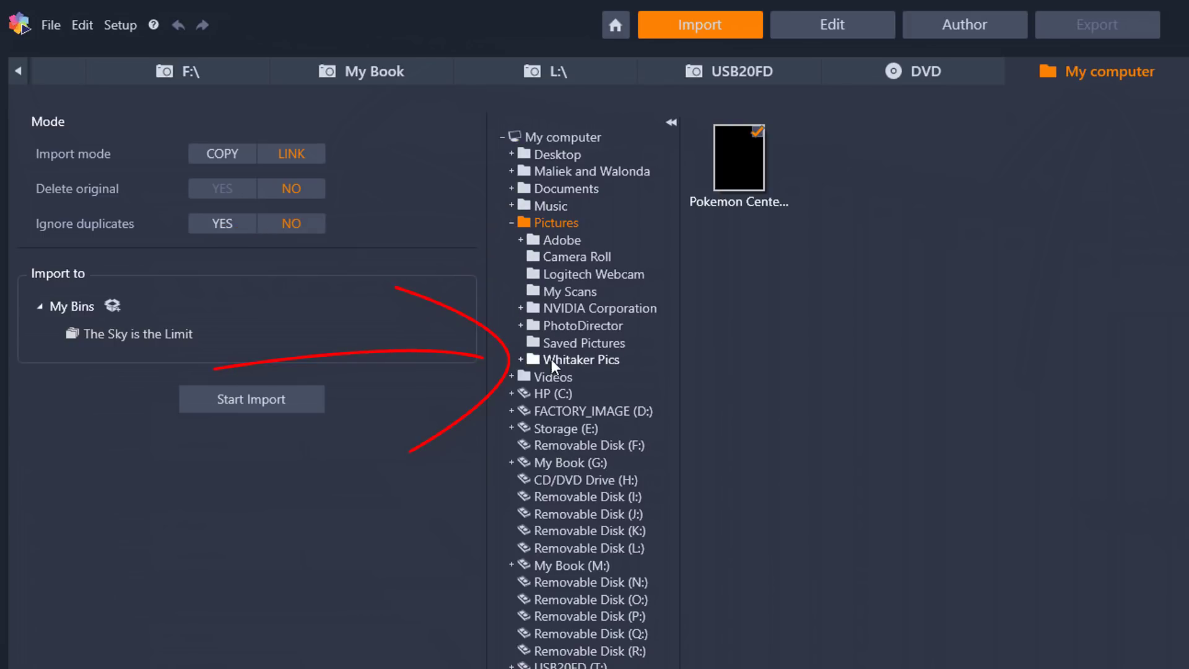
click(520, 360)
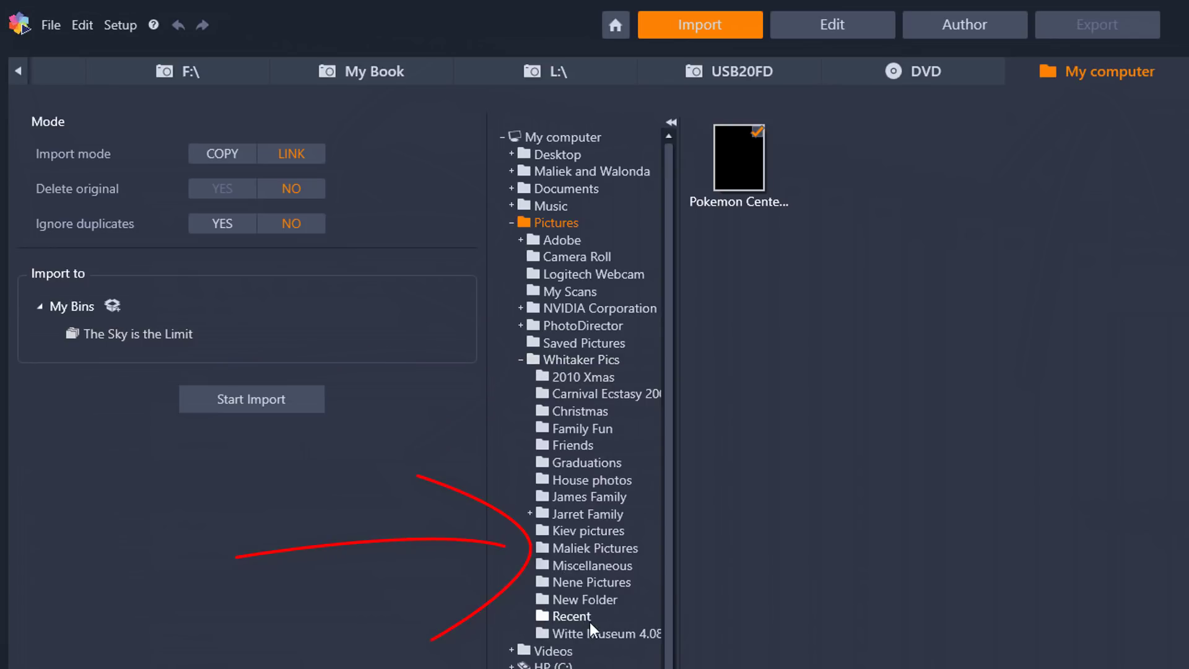
click(596, 549)
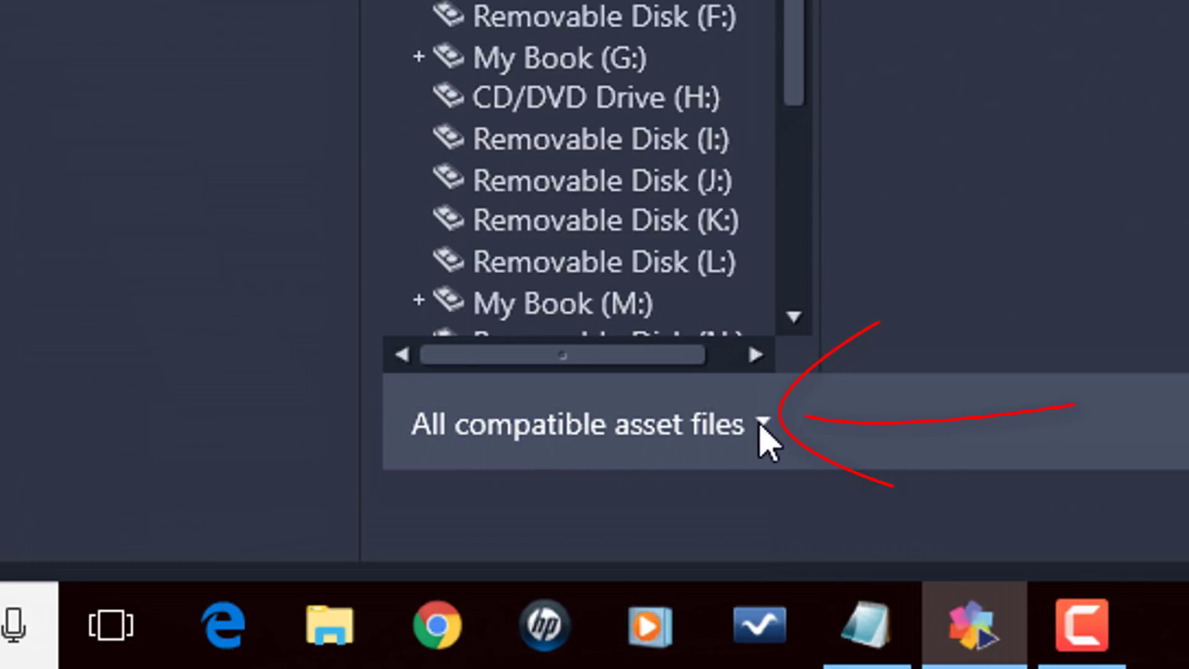
Check the file-type filter, then untick and re-tick At Grandmas', BLACK POWER and Bronx snow so all photos stay marked
click(764, 426)
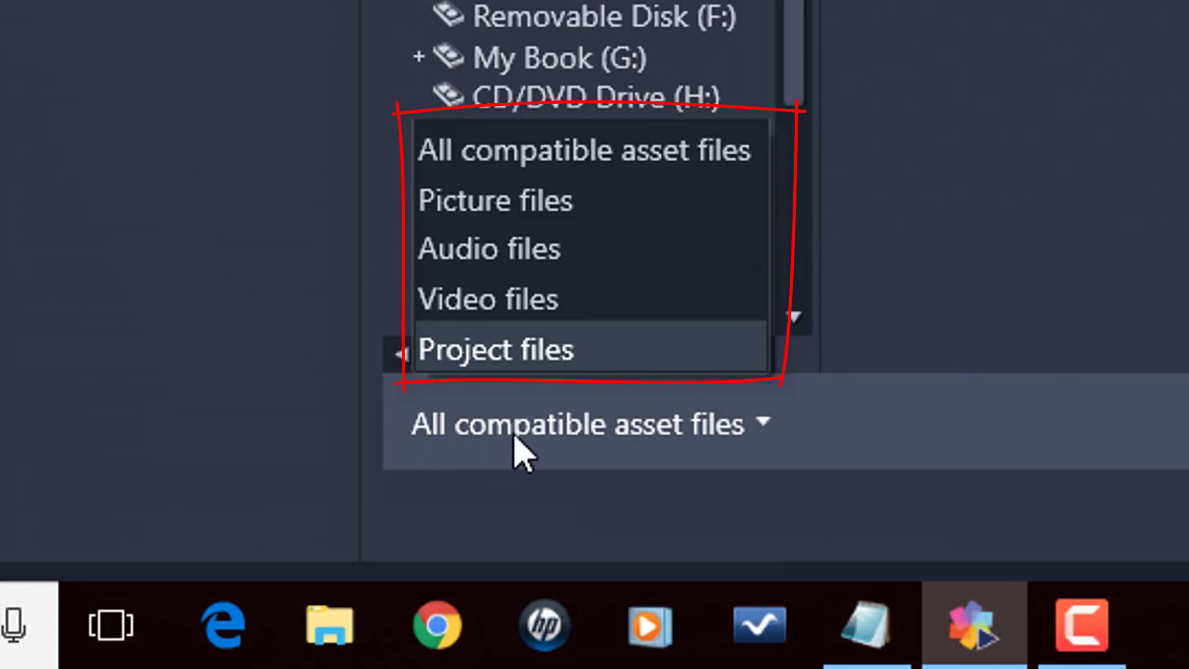
click(911, 452)
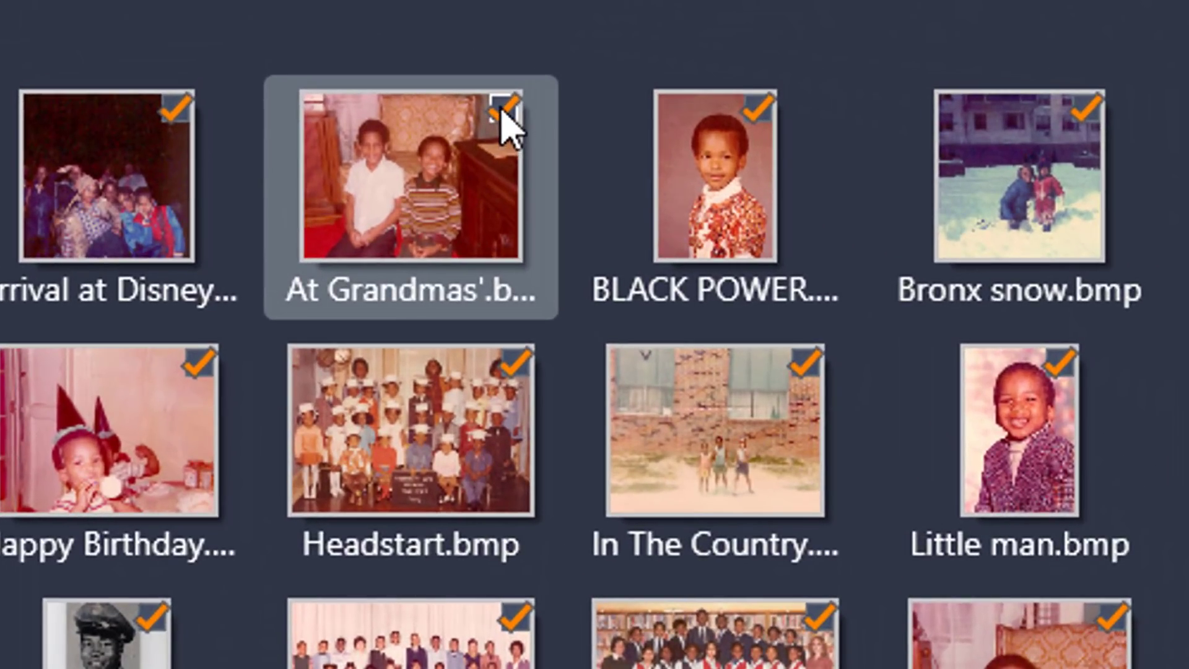
click(373, 49)
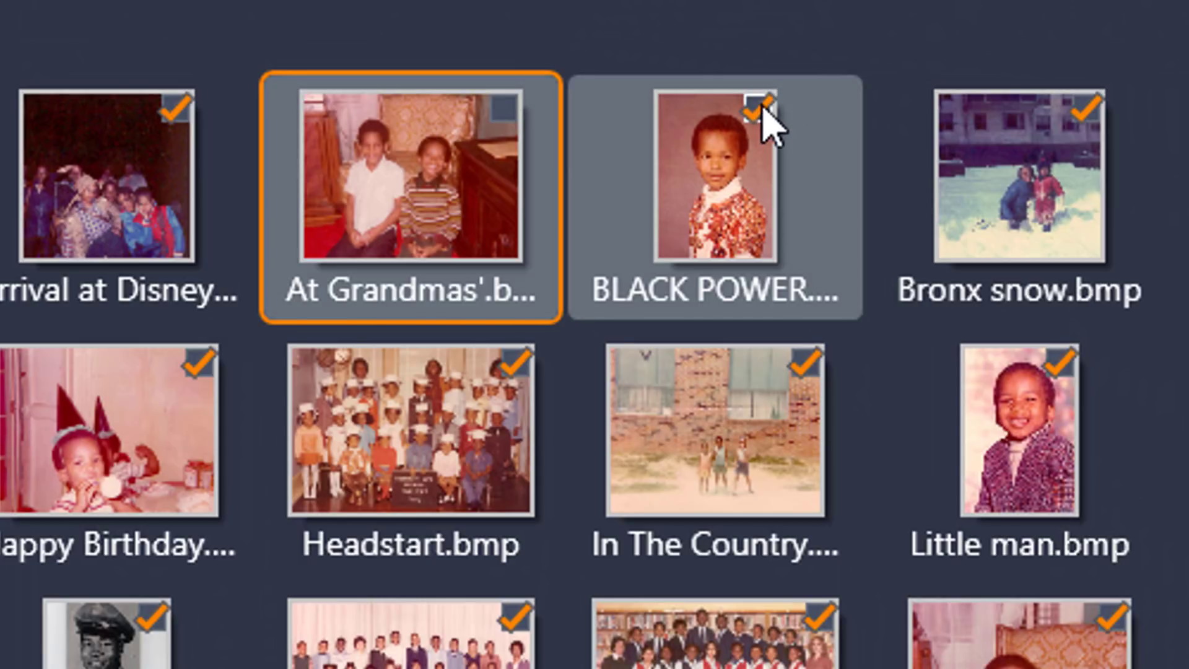
click(762, 110)
click(1092, 112)
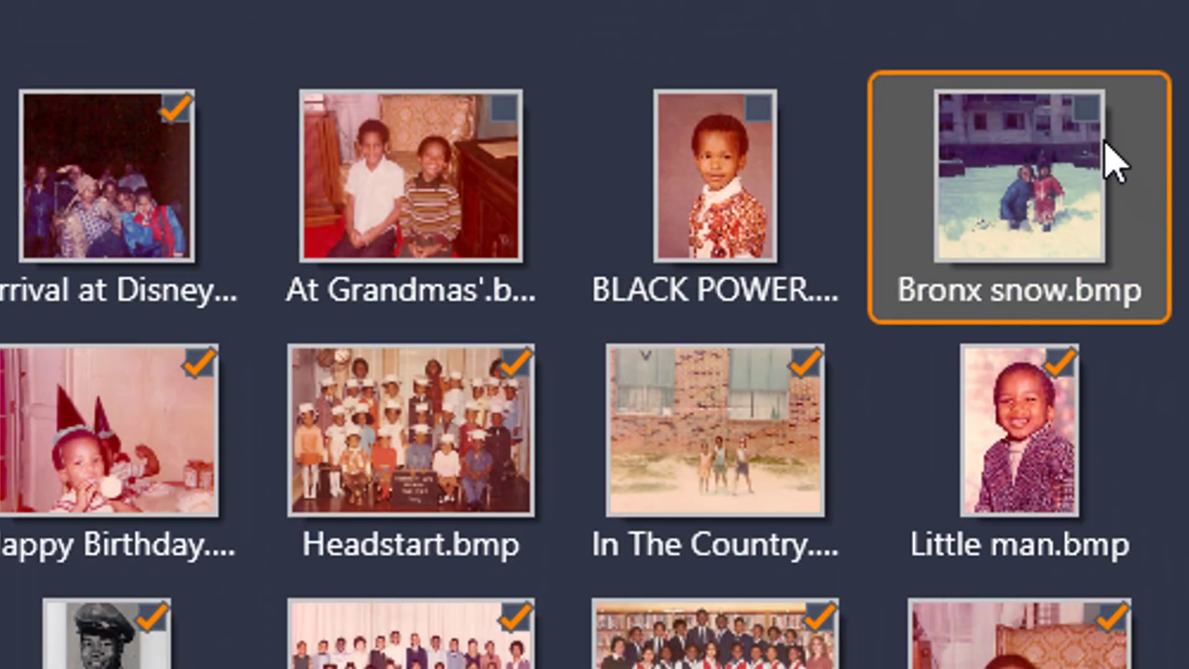
click(505, 110)
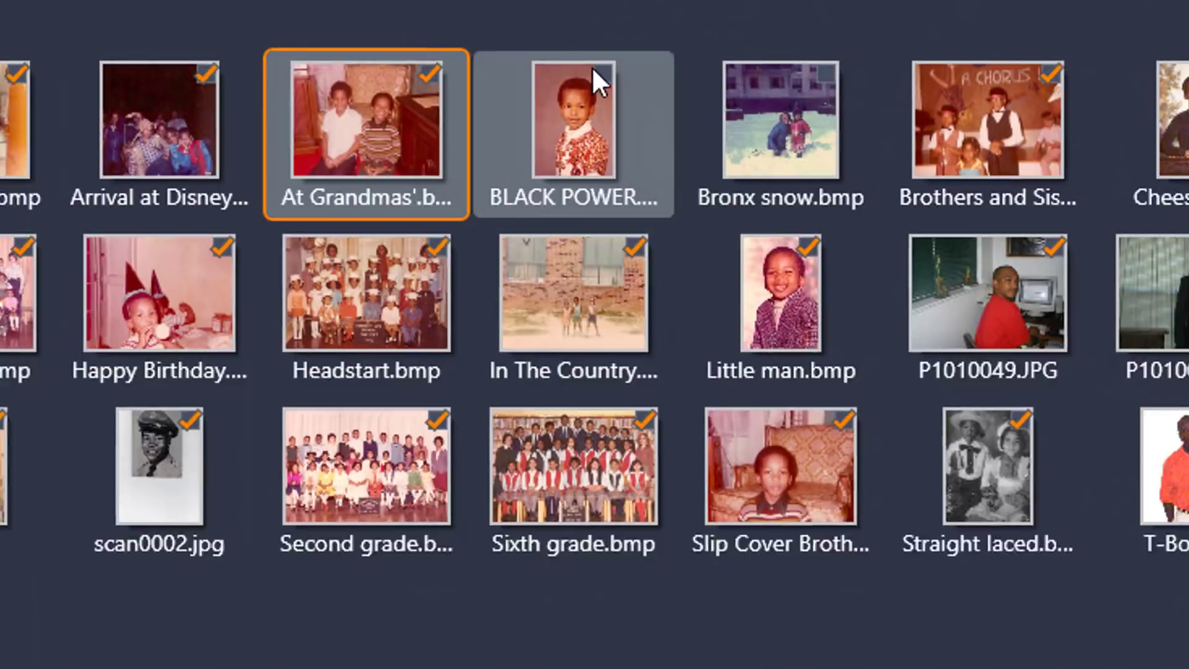
click(592, 67)
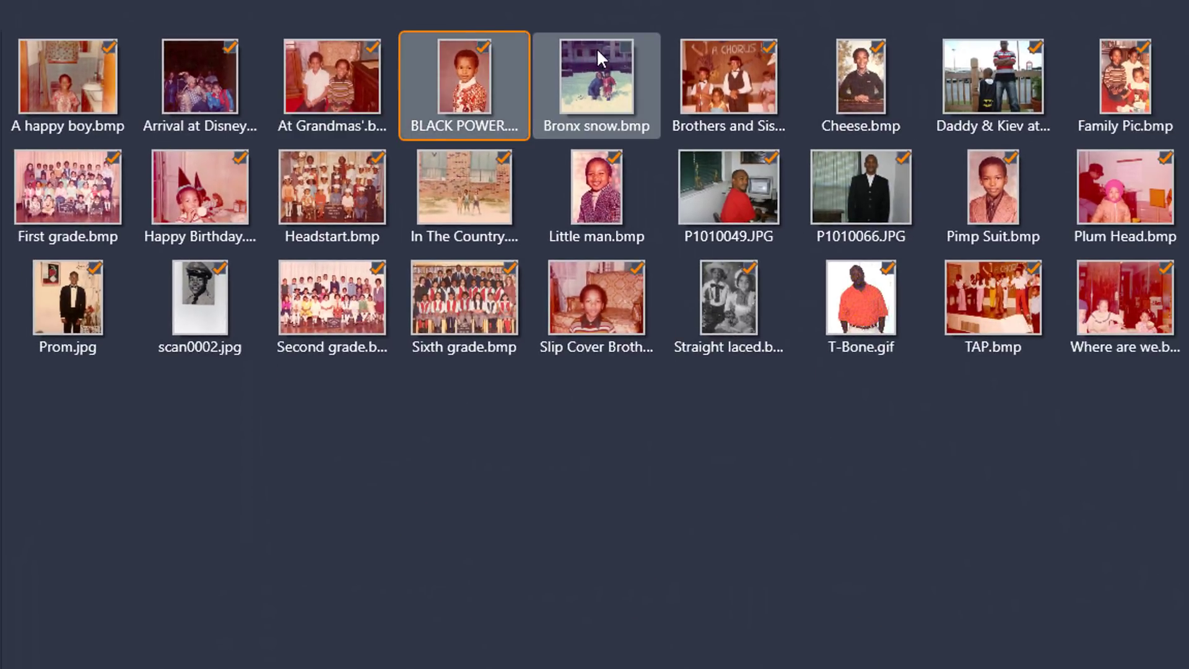
click(624, 48)
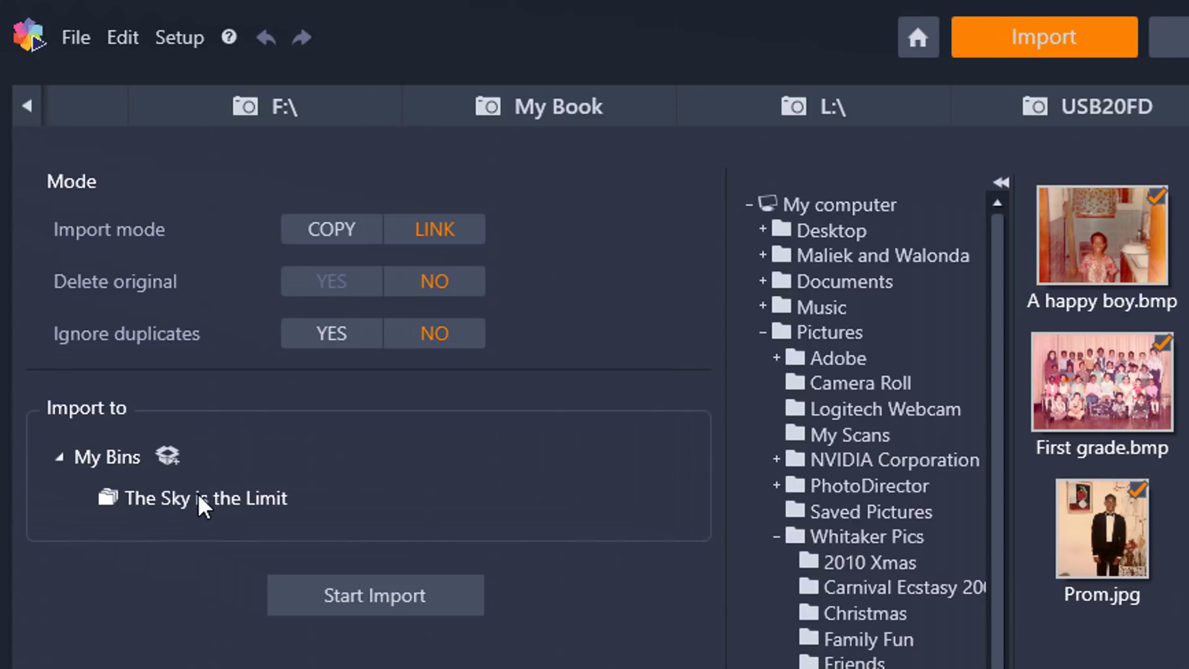
Create a new project bin named Whitaker Pics as the import destination
click(170, 455)
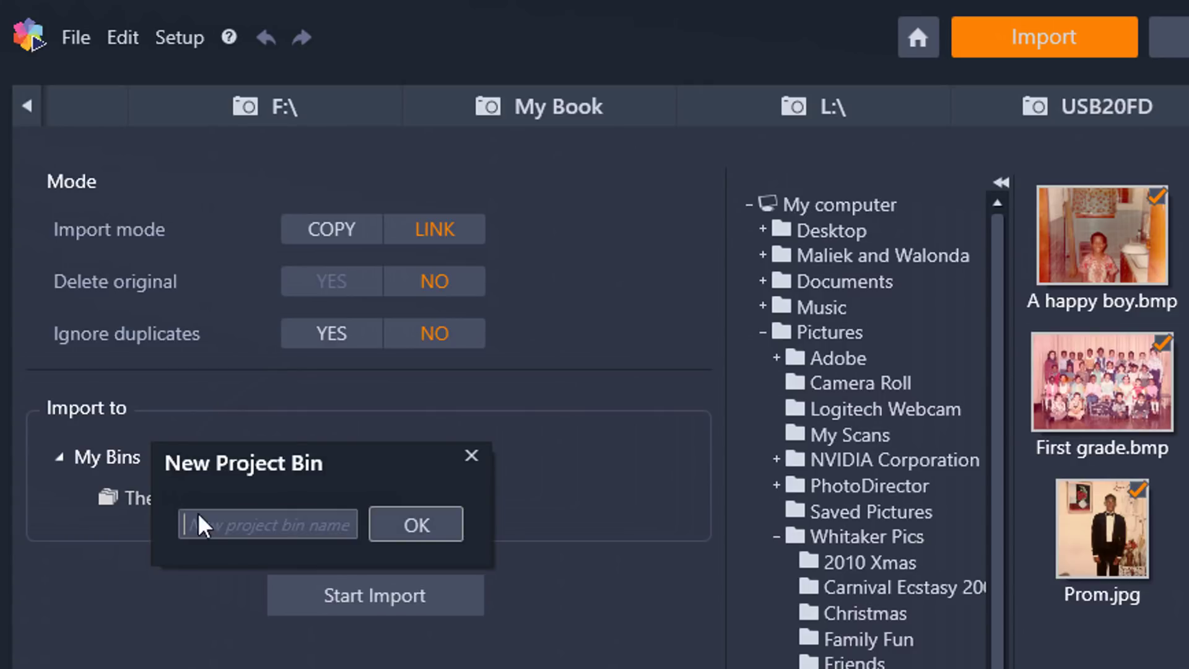
click(221, 524)
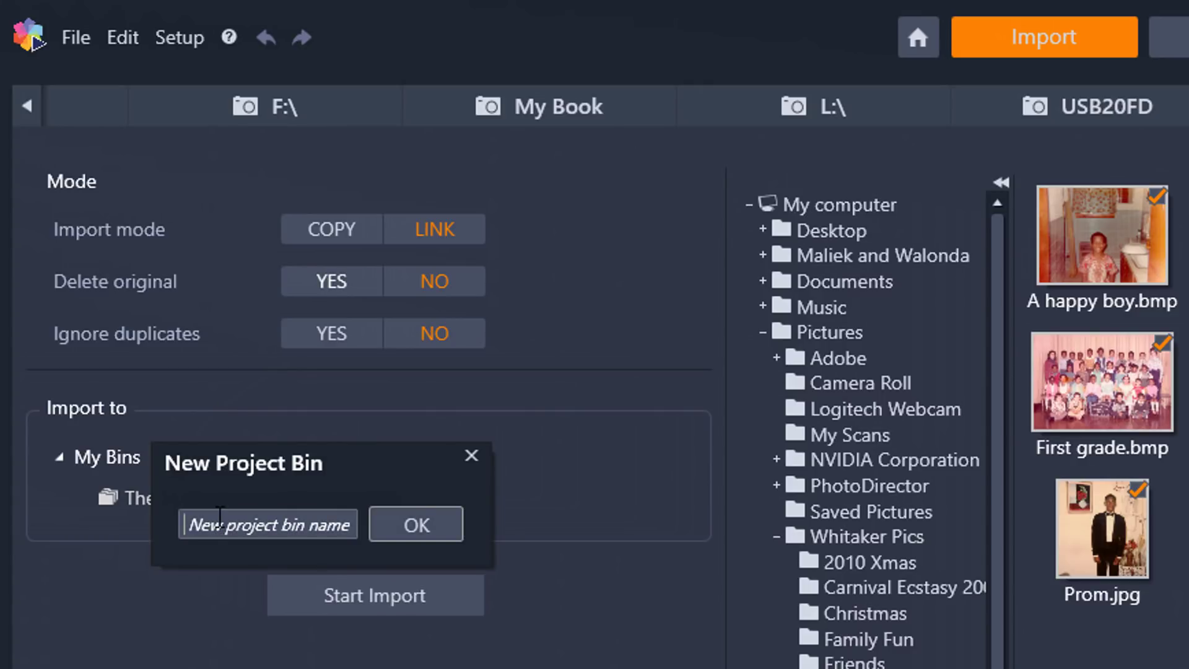
text(Whitaker Pics)
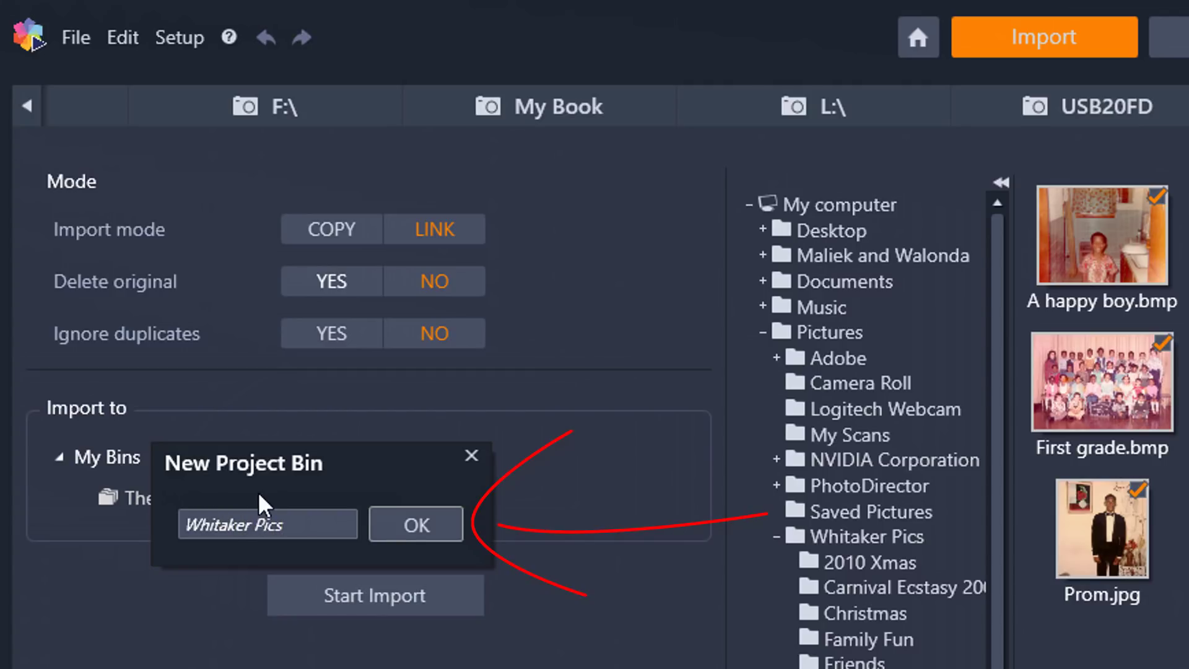
click(403, 523)
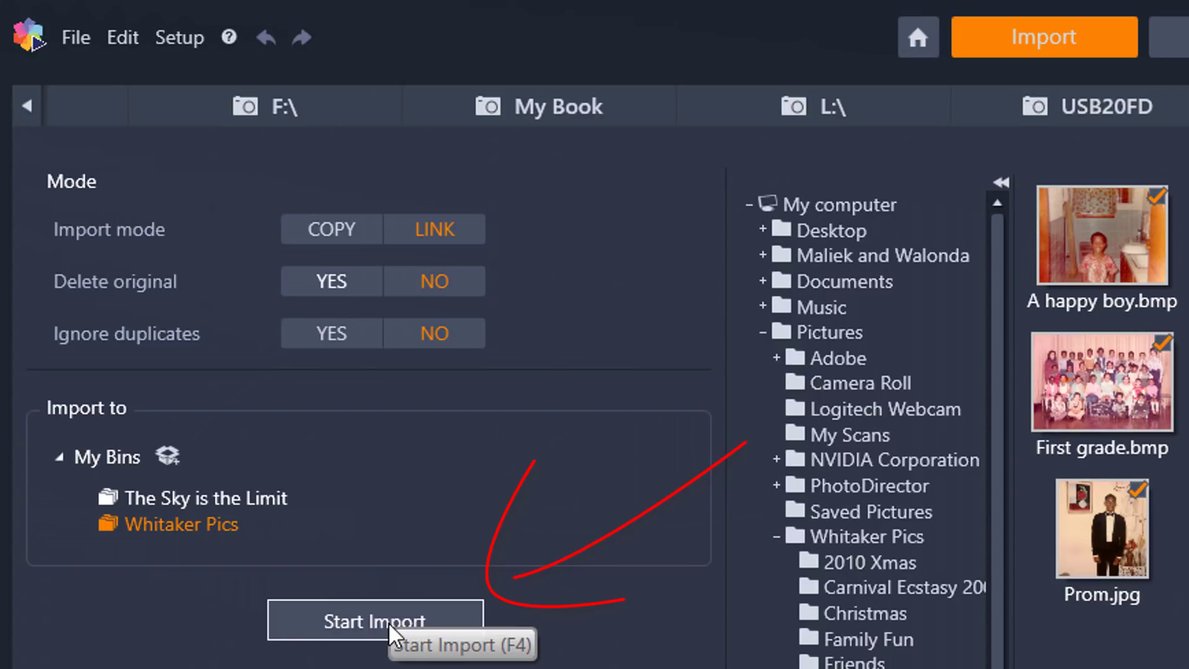
Import the marked photos, return to editing and close the Latest imports collection
click(388, 622)
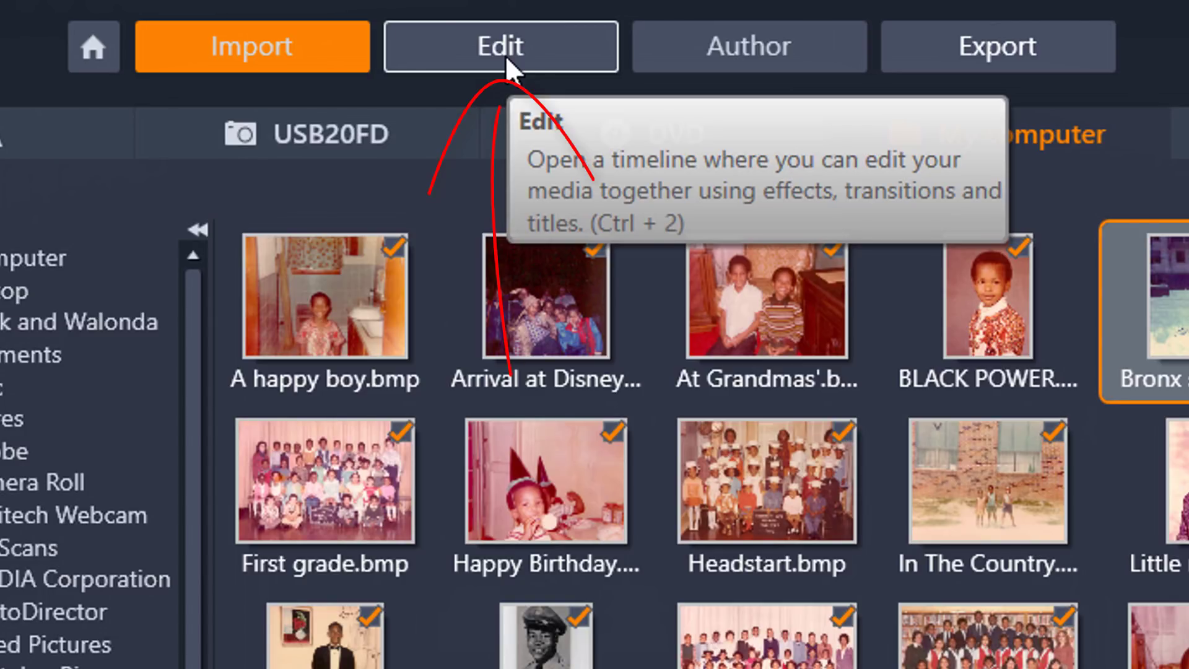
click(506, 55)
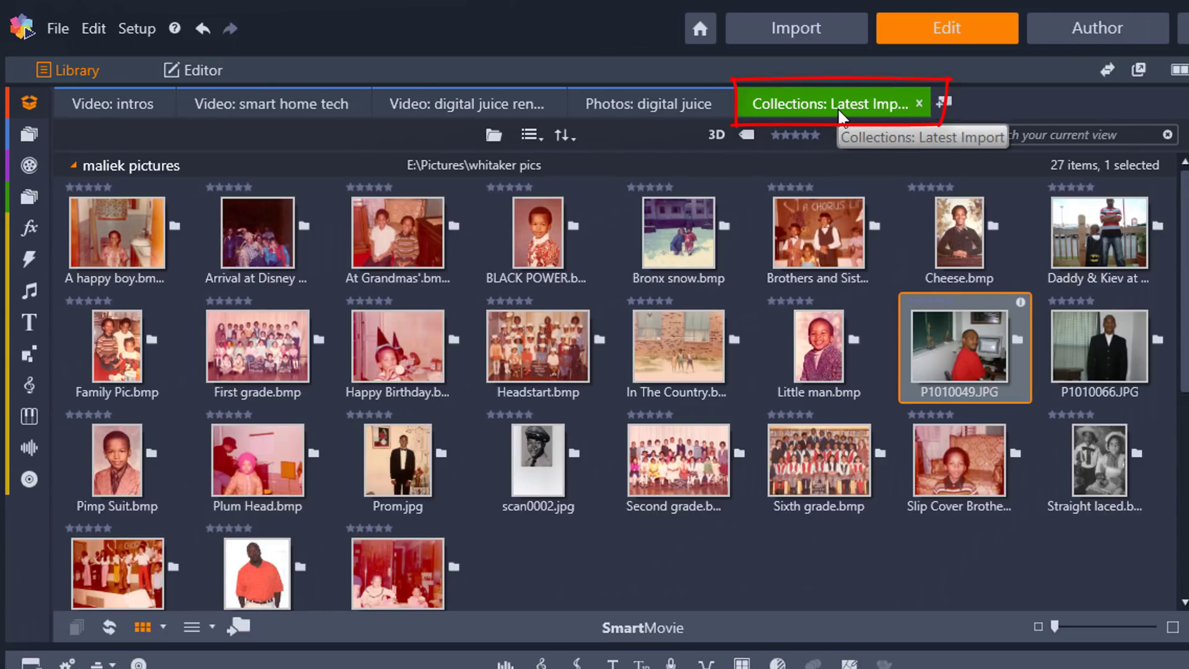
click(921, 102)
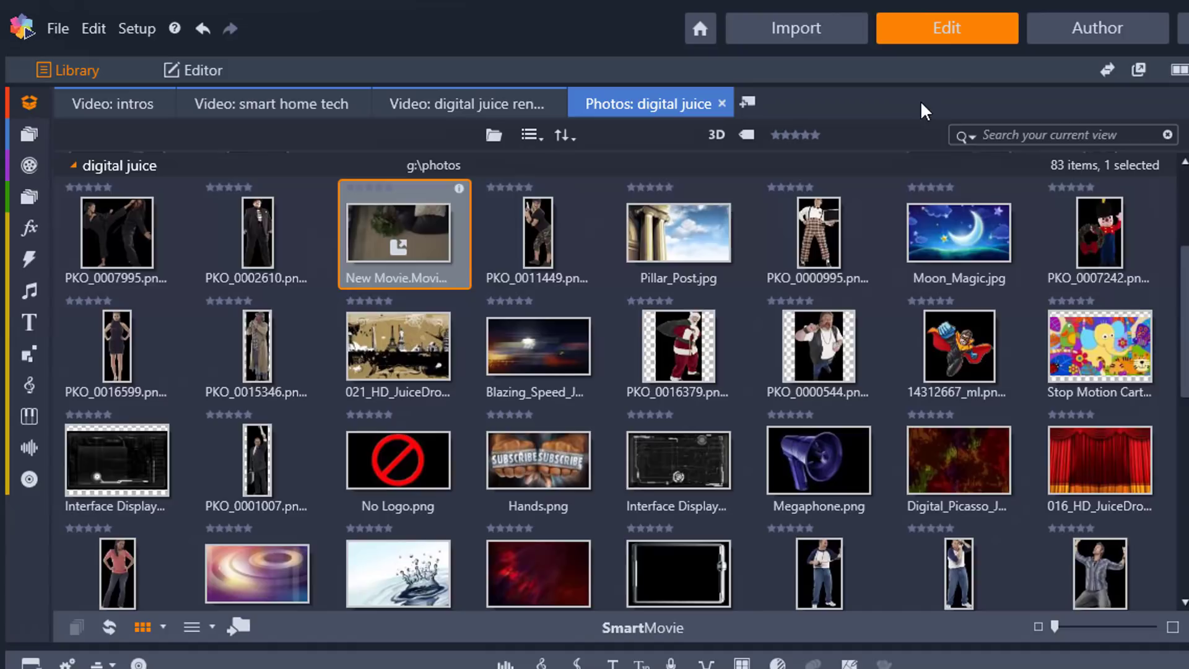
click(749, 103)
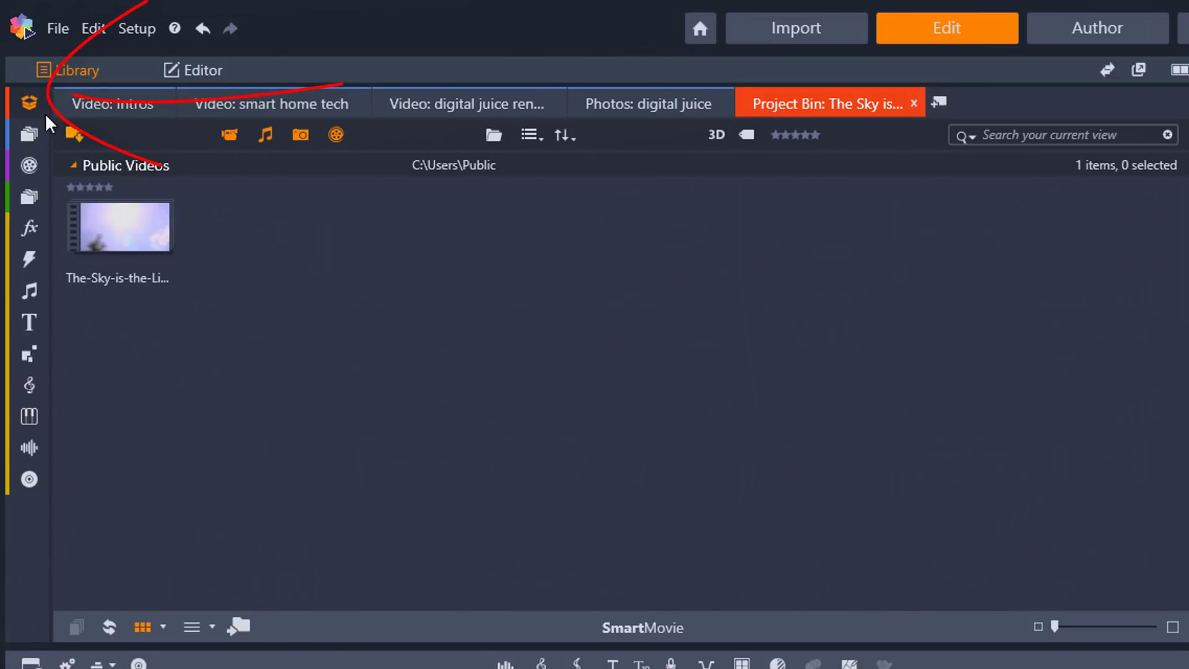
View the 27 photos in the Whitaker Pics project bin, then close that bin tab
click(29, 103)
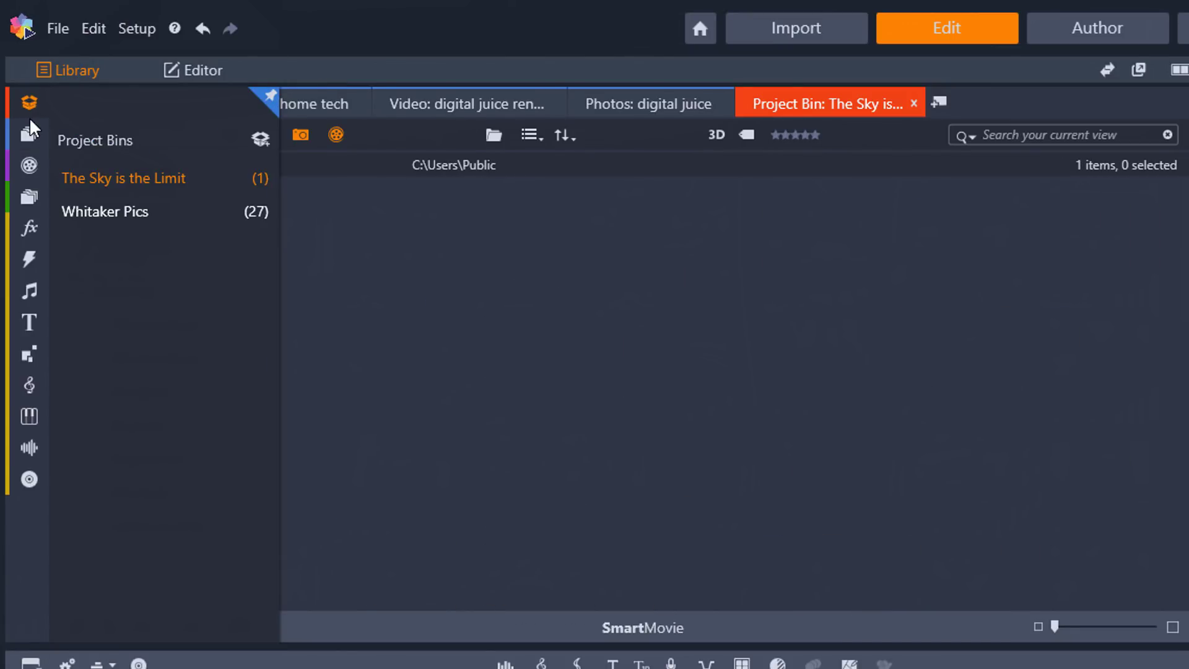
click(102, 212)
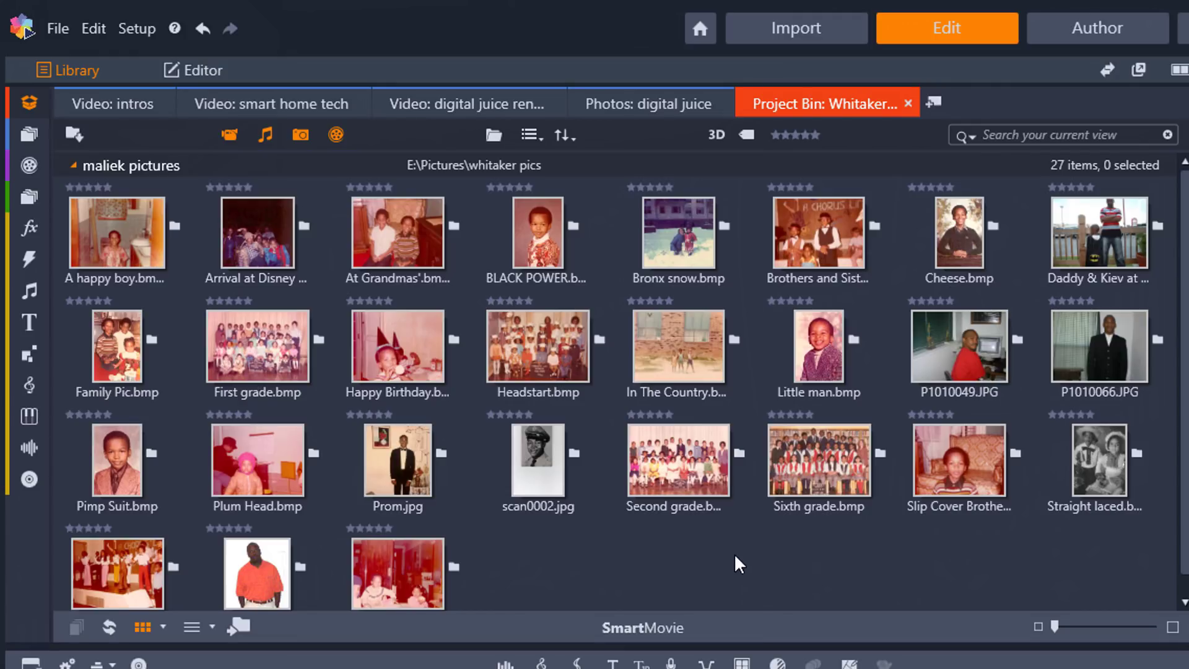
click(908, 104)
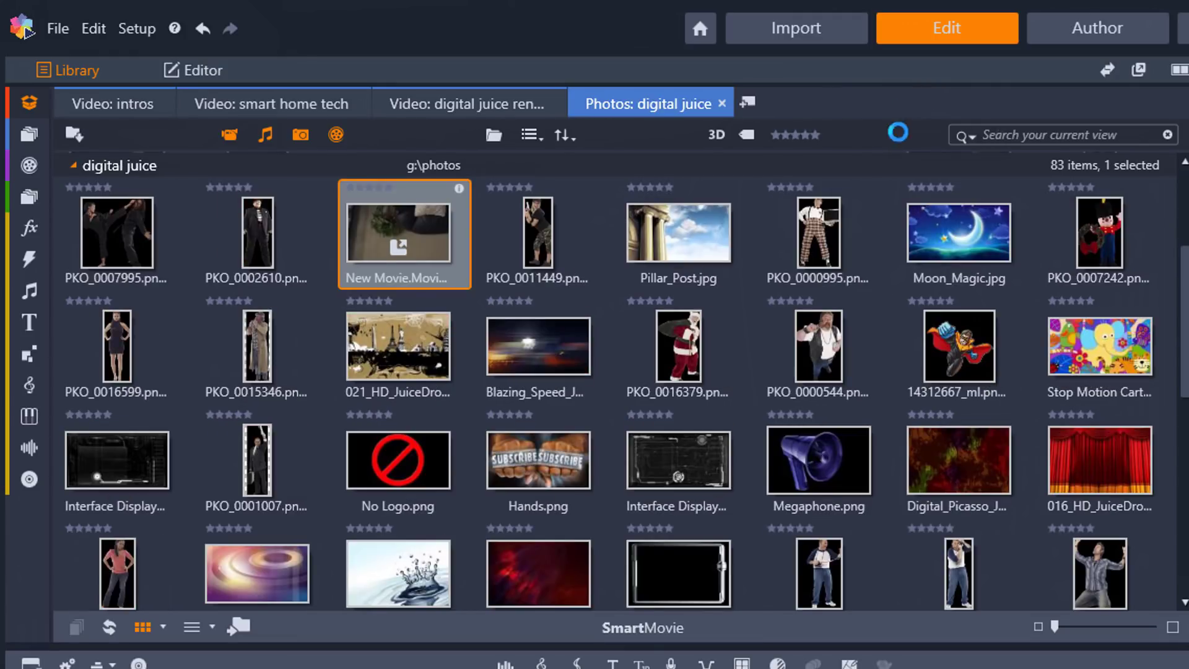
In the importer set Import mode to COPY, keeping original file names
click(799, 31)
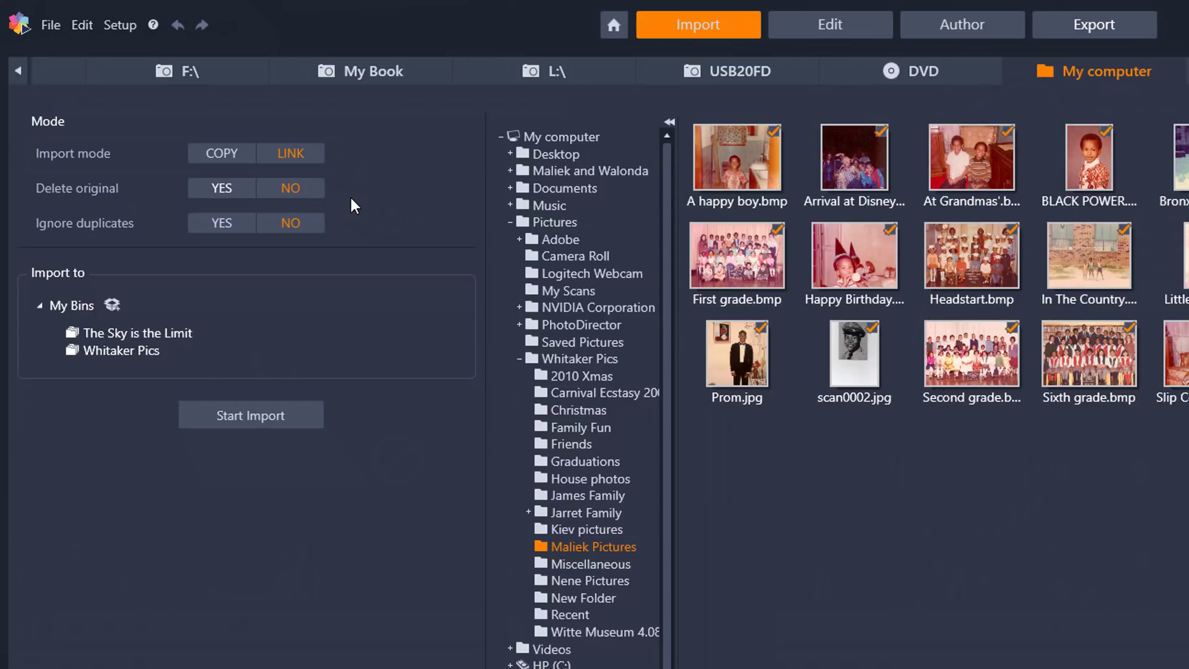
click(217, 150)
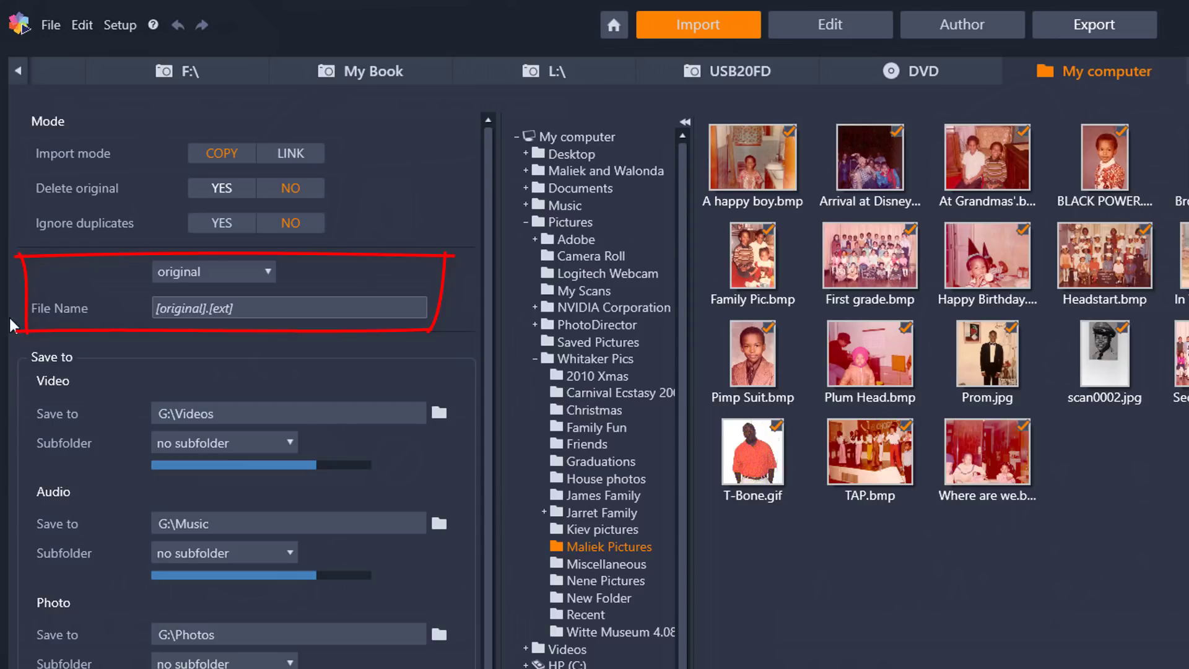
click(271, 273)
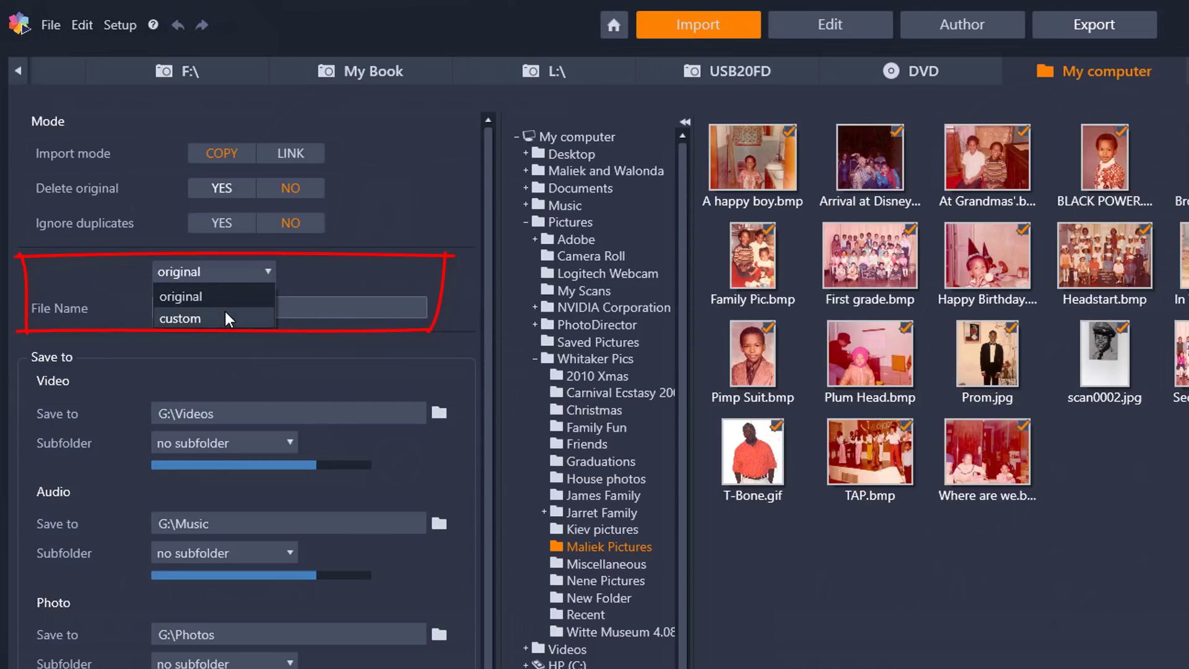
click(326, 276)
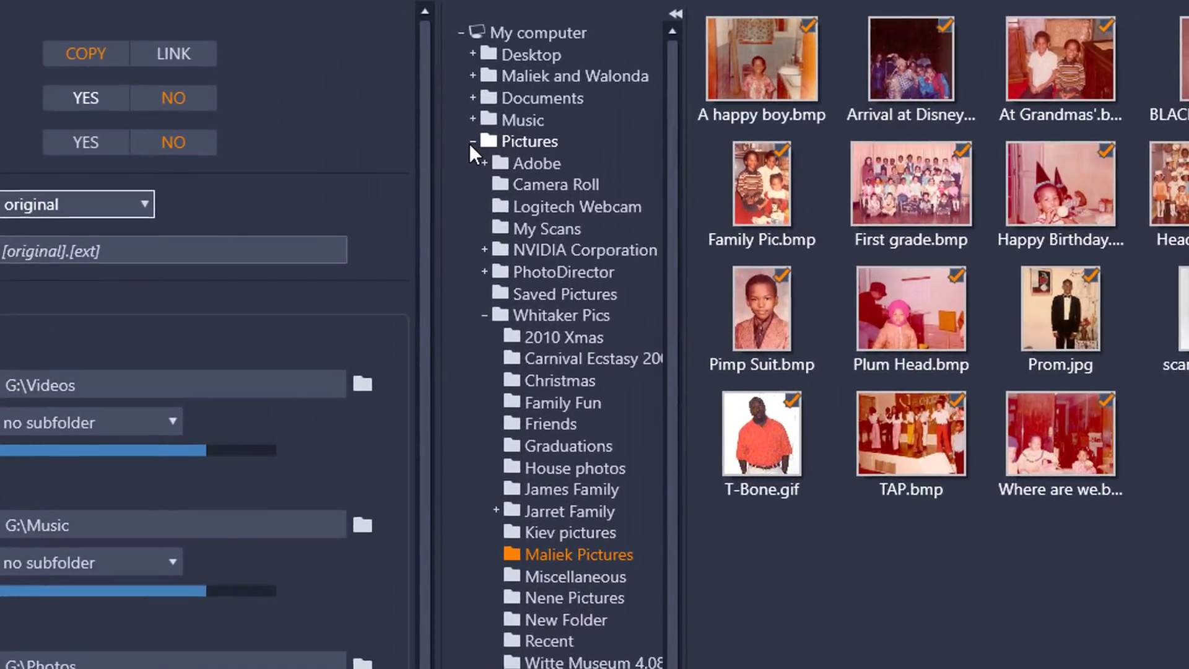
Select the Pictures folder on USB20FD (T:) to load its 37 DSCN photos, leaving the file-type filter unchanged
click(470, 143)
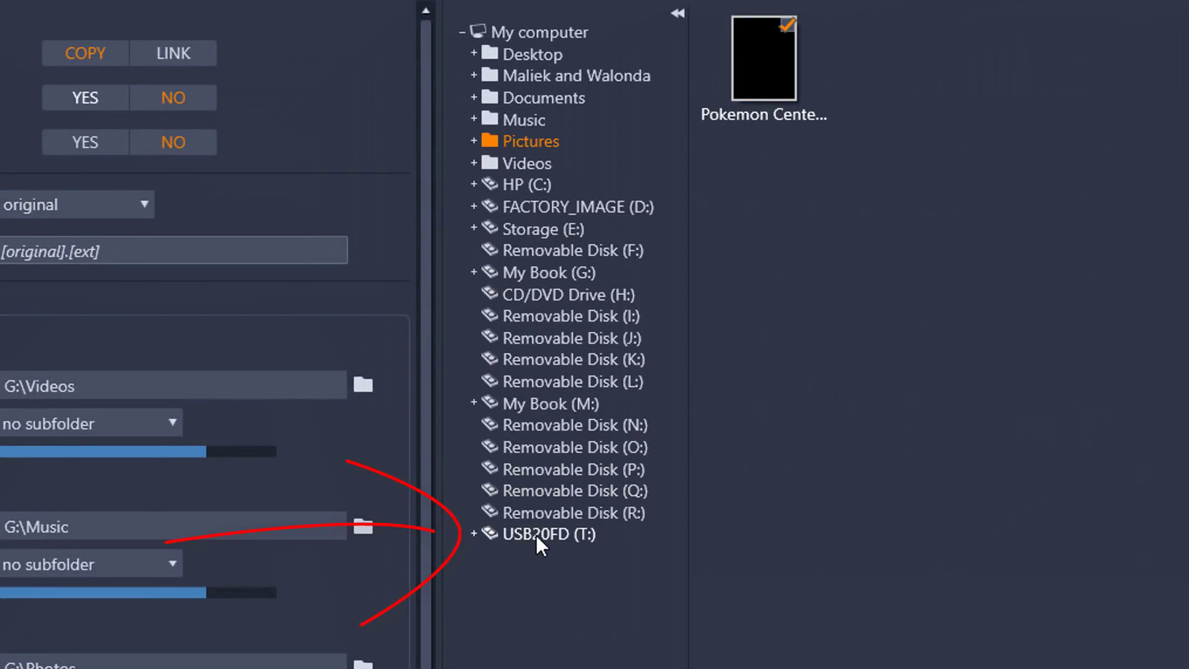
click(473, 534)
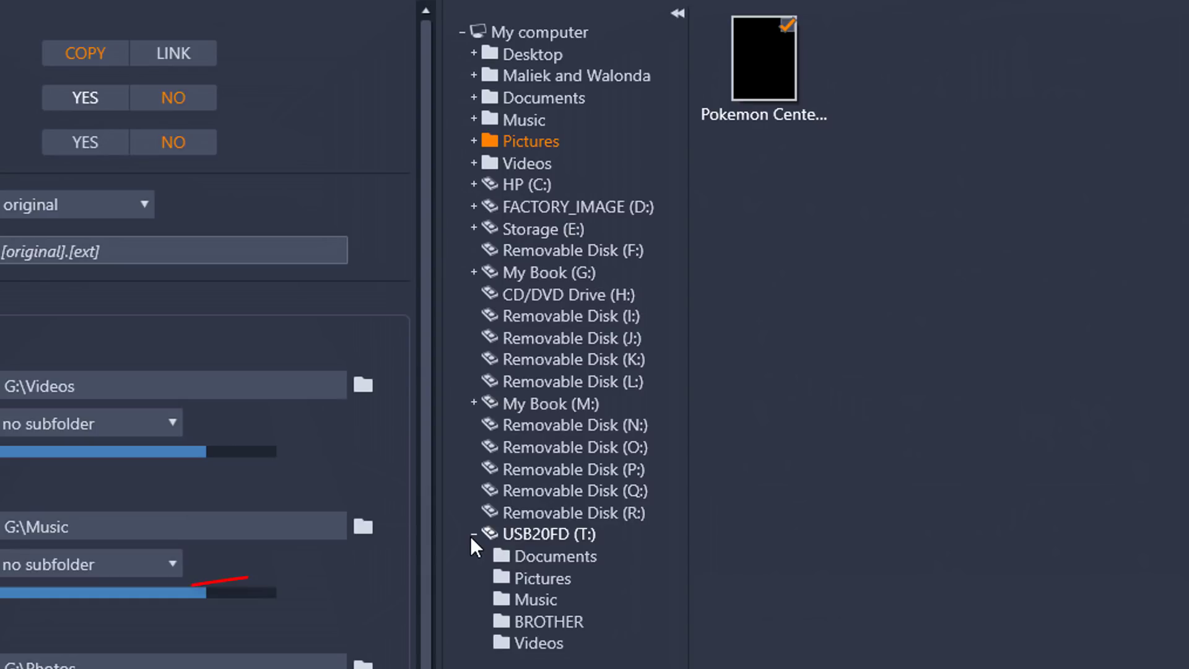
click(502, 578)
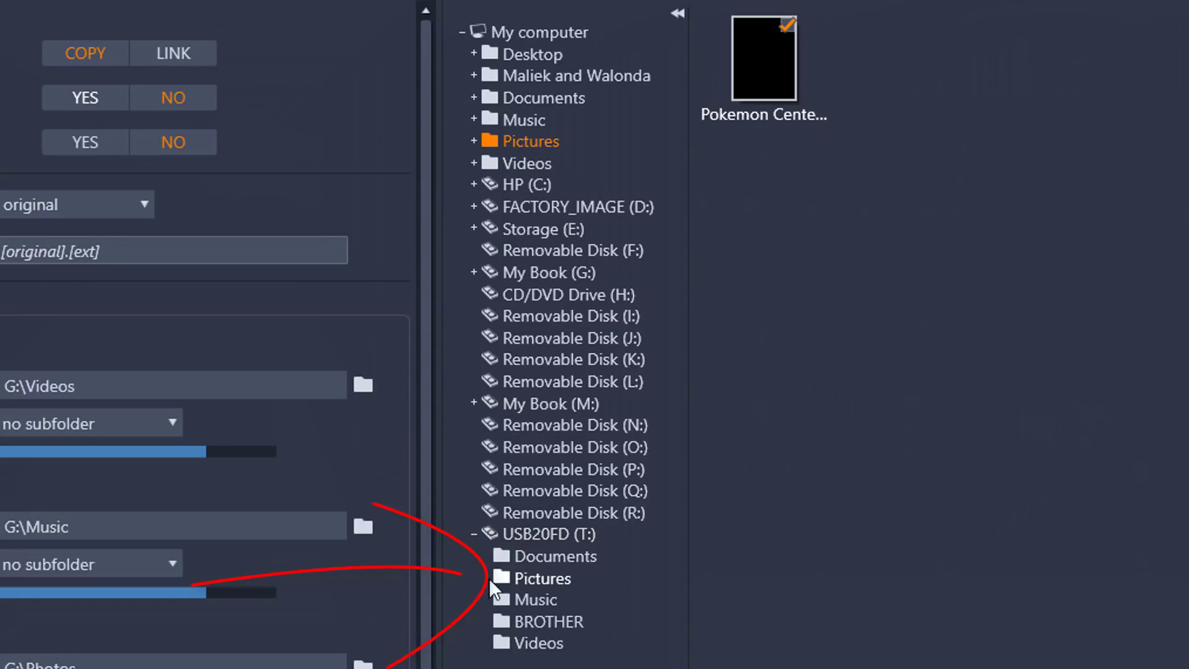
click(546, 581)
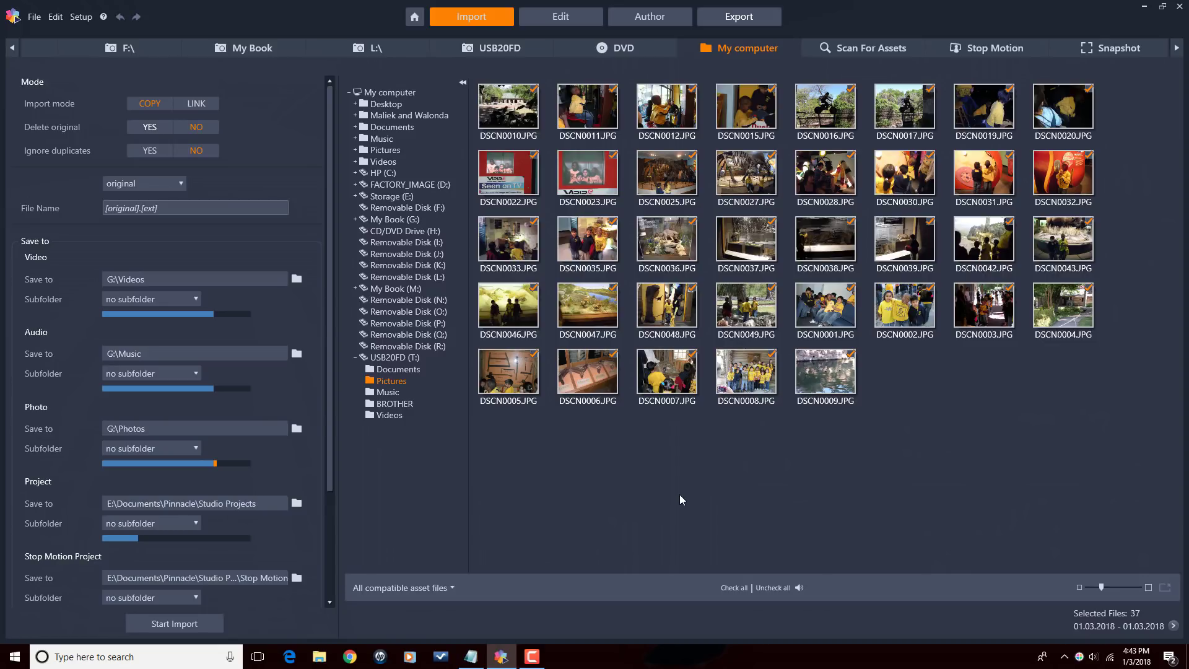
click(452, 588)
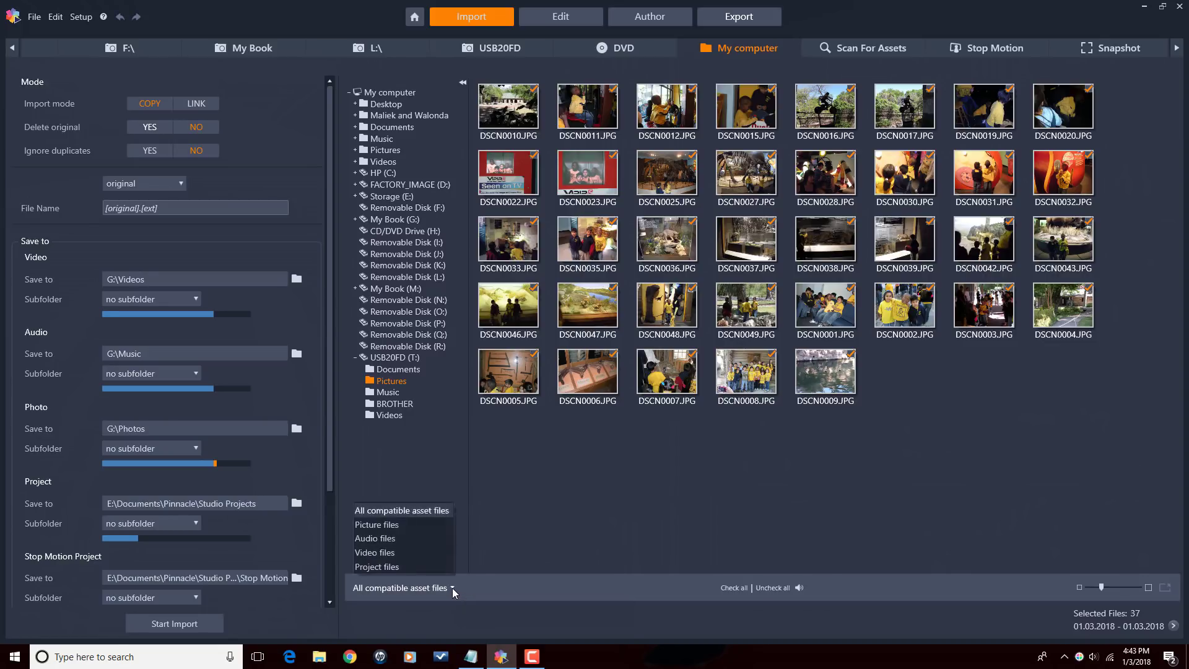
click(581, 500)
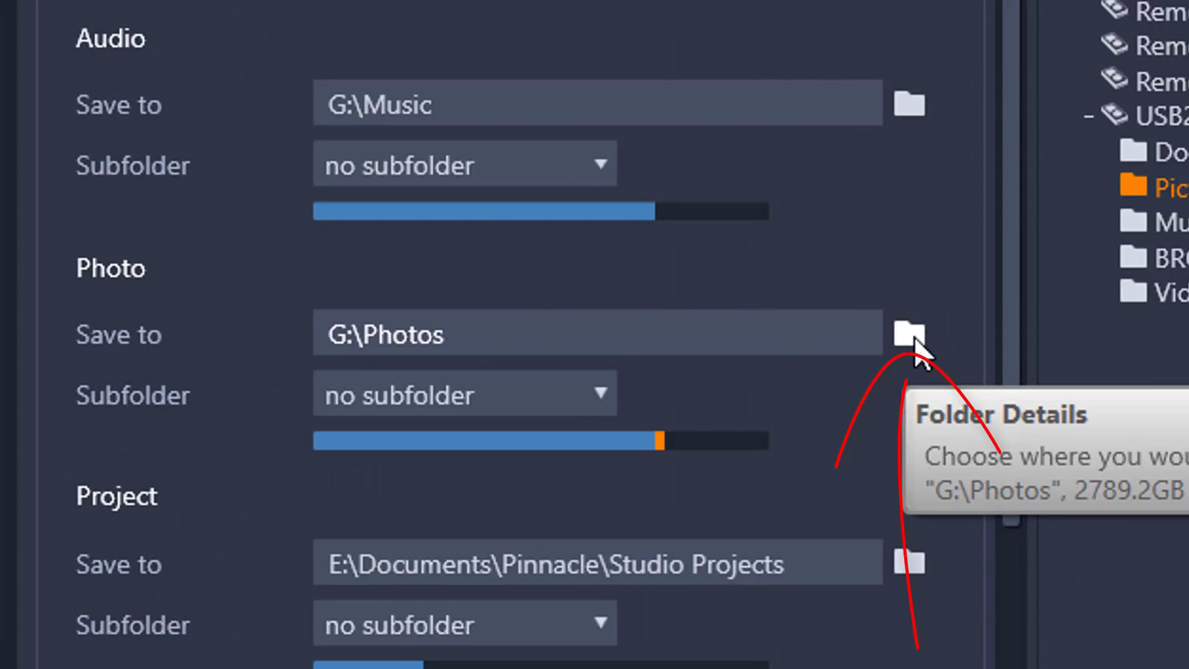
Set the photo destination to a new Witte 2 folder inside Pictures > Whitaker Pics
click(910, 337)
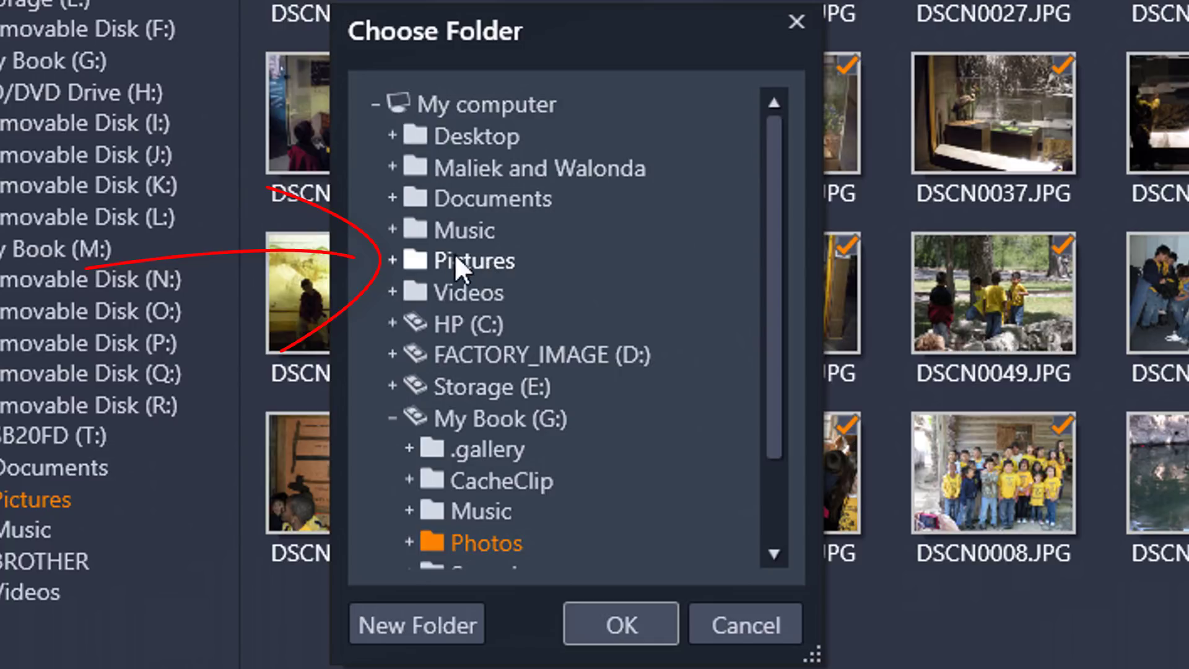
click(392, 261)
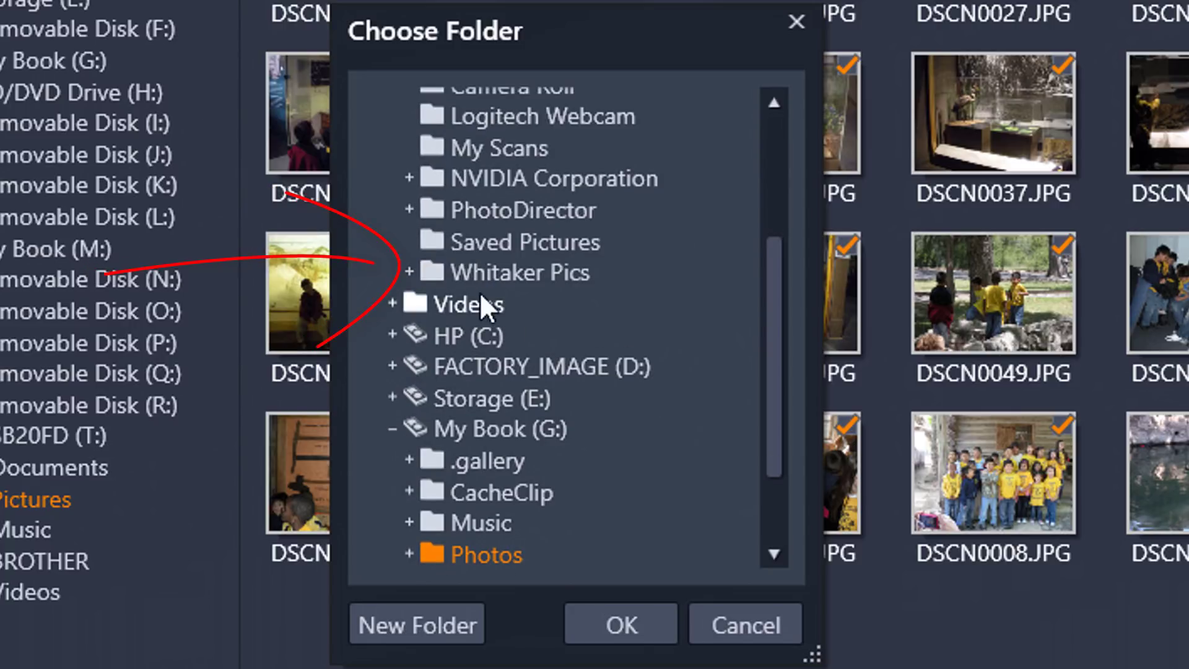
click(517, 277)
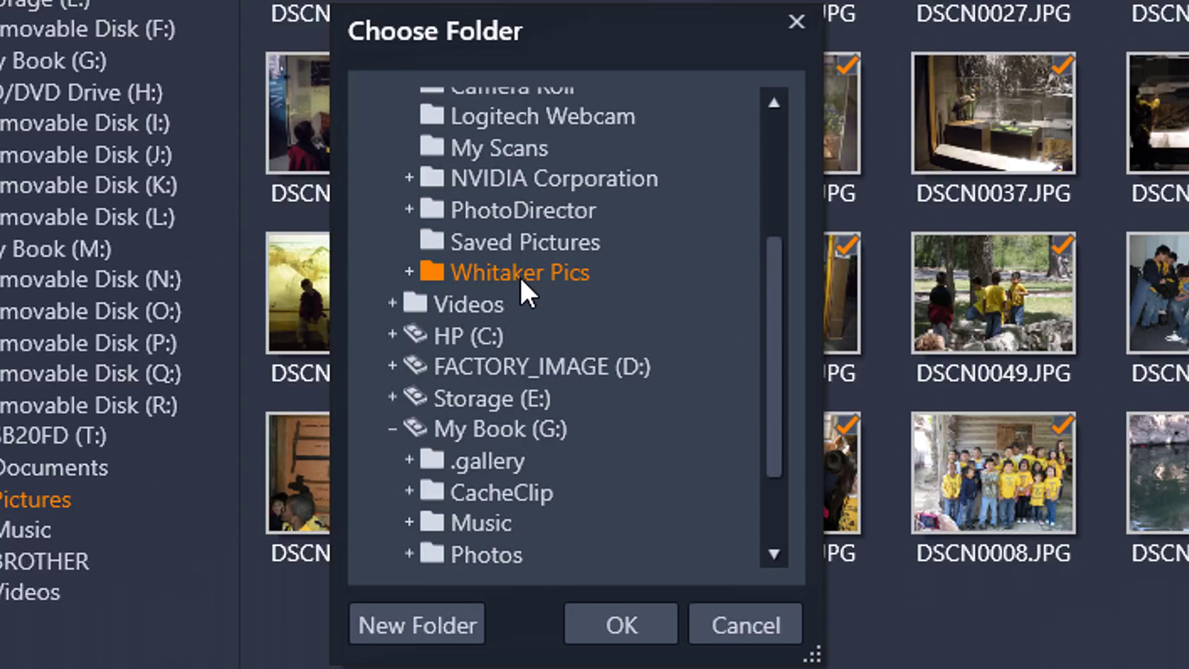
click(407, 627)
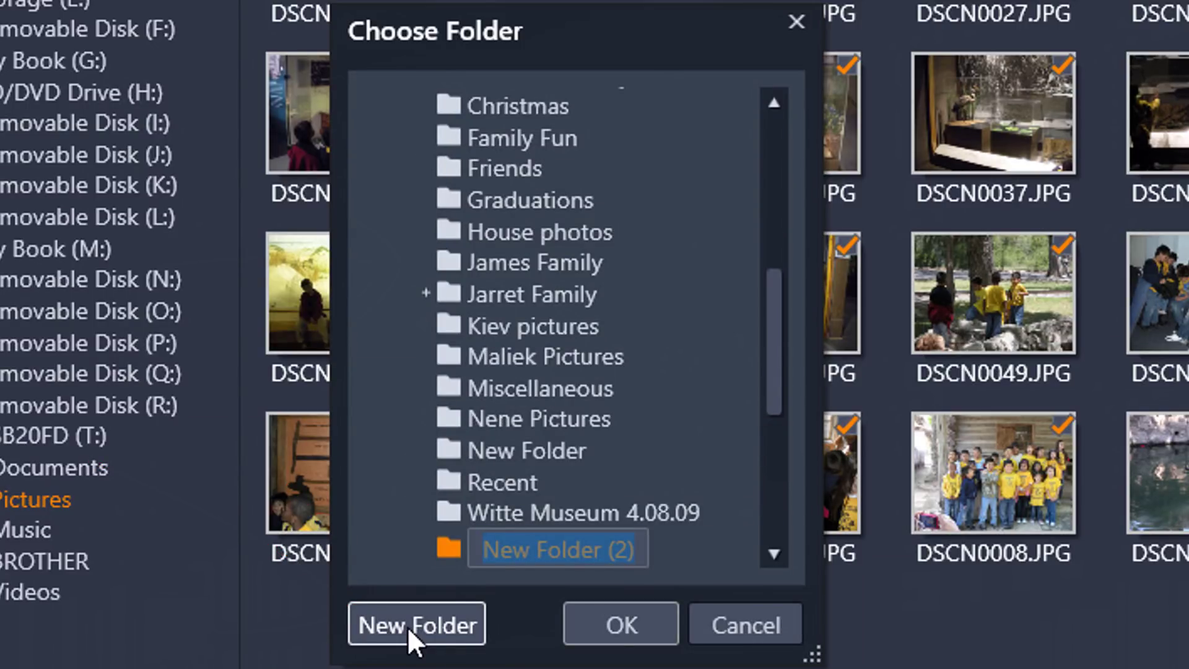
text(Witte 2)
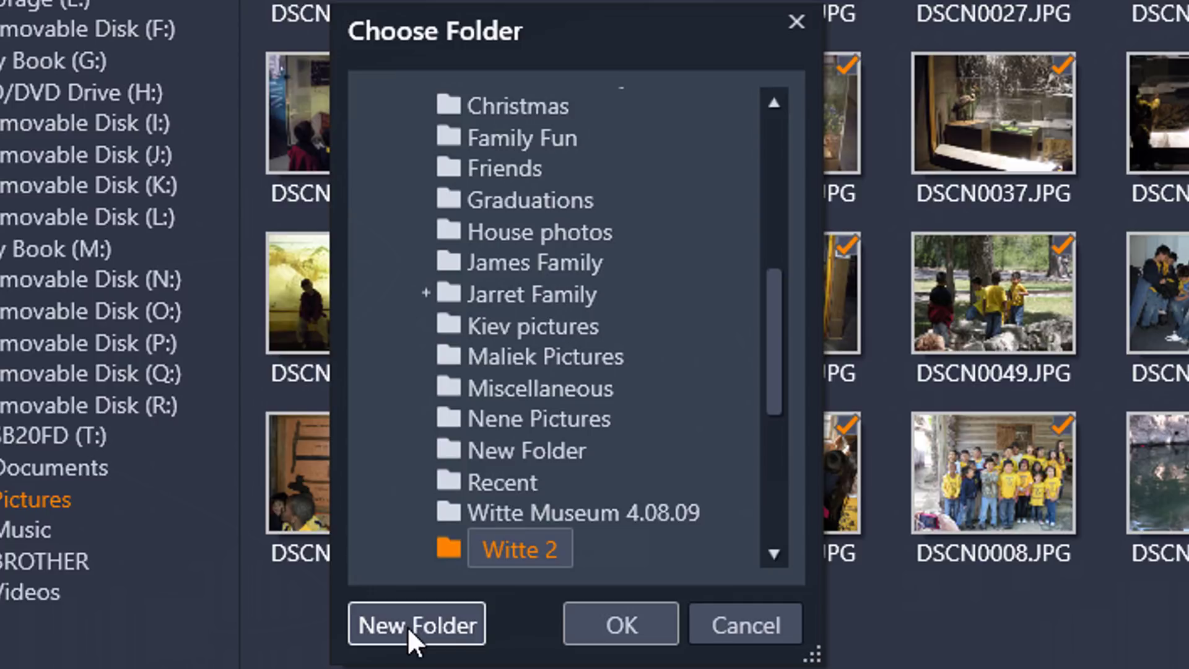
click(605, 626)
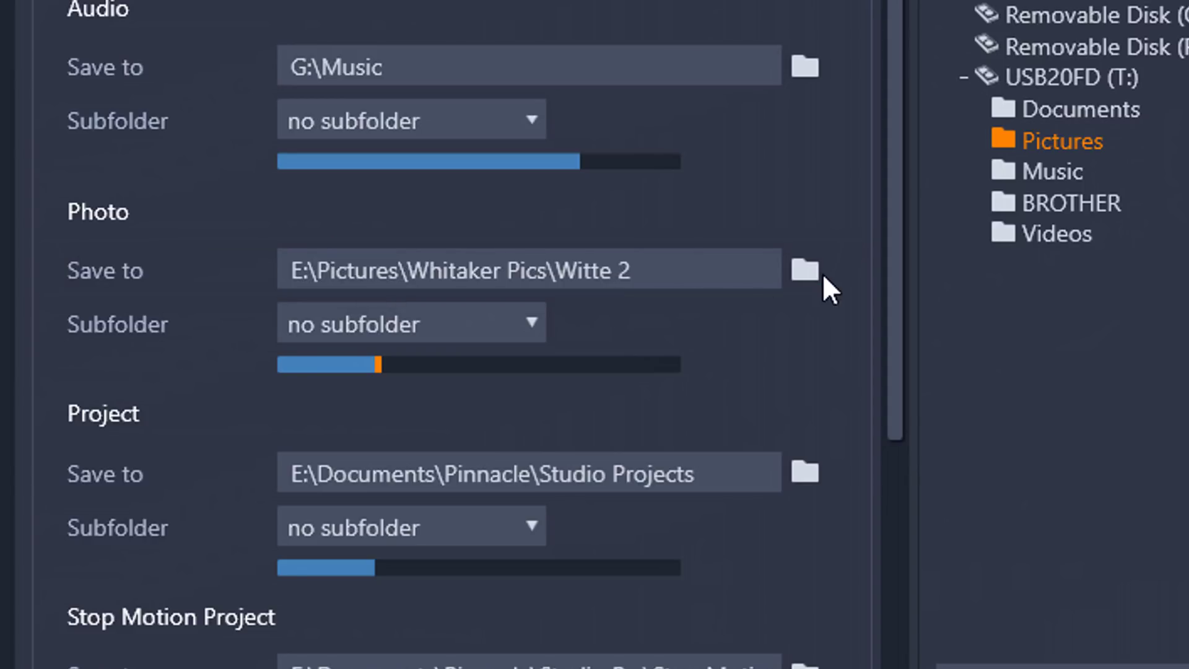
drag(891, 201, 896, 471)
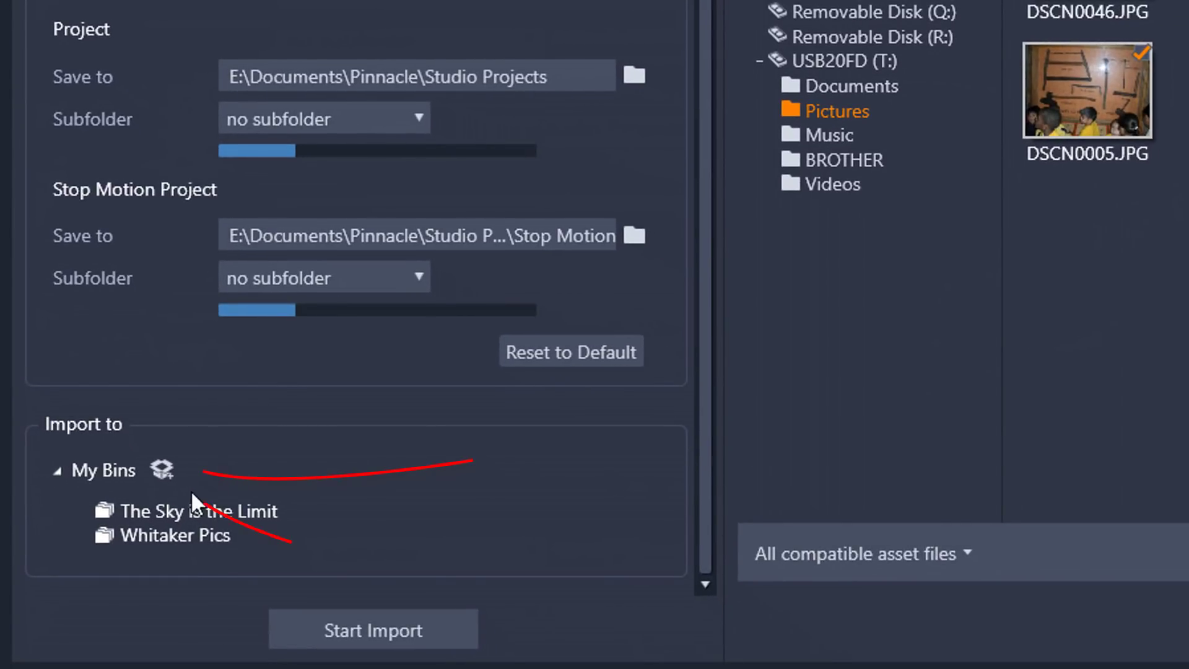
Create a new project bin named Witte 2 as the import target
click(161, 471)
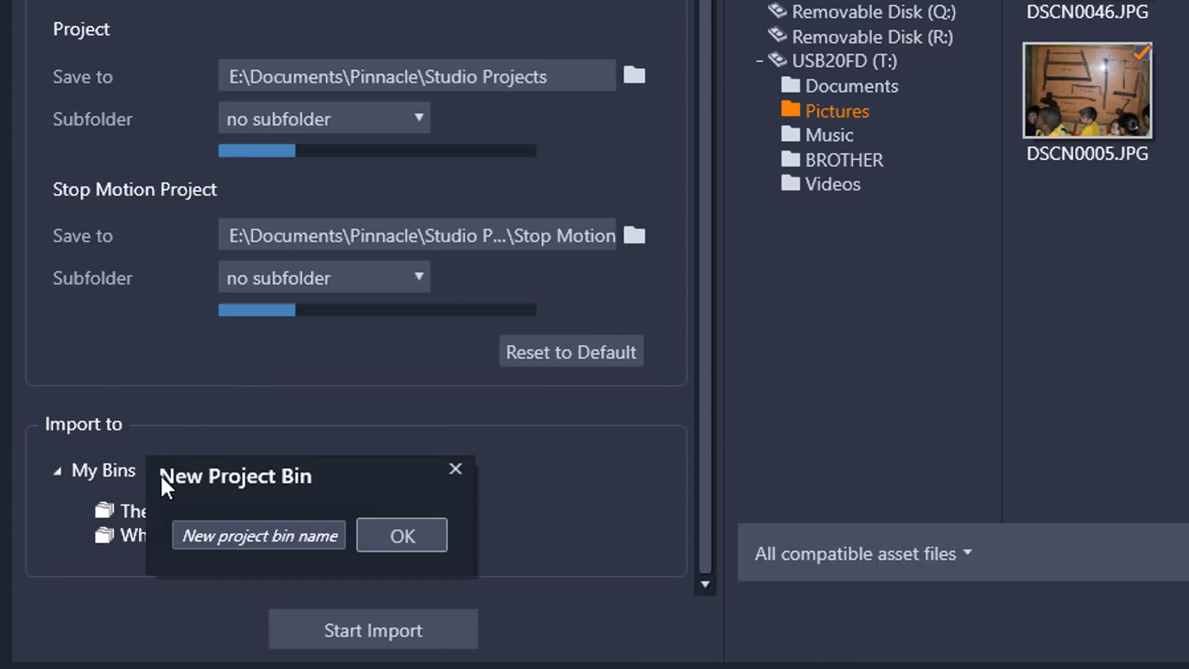
click(223, 536)
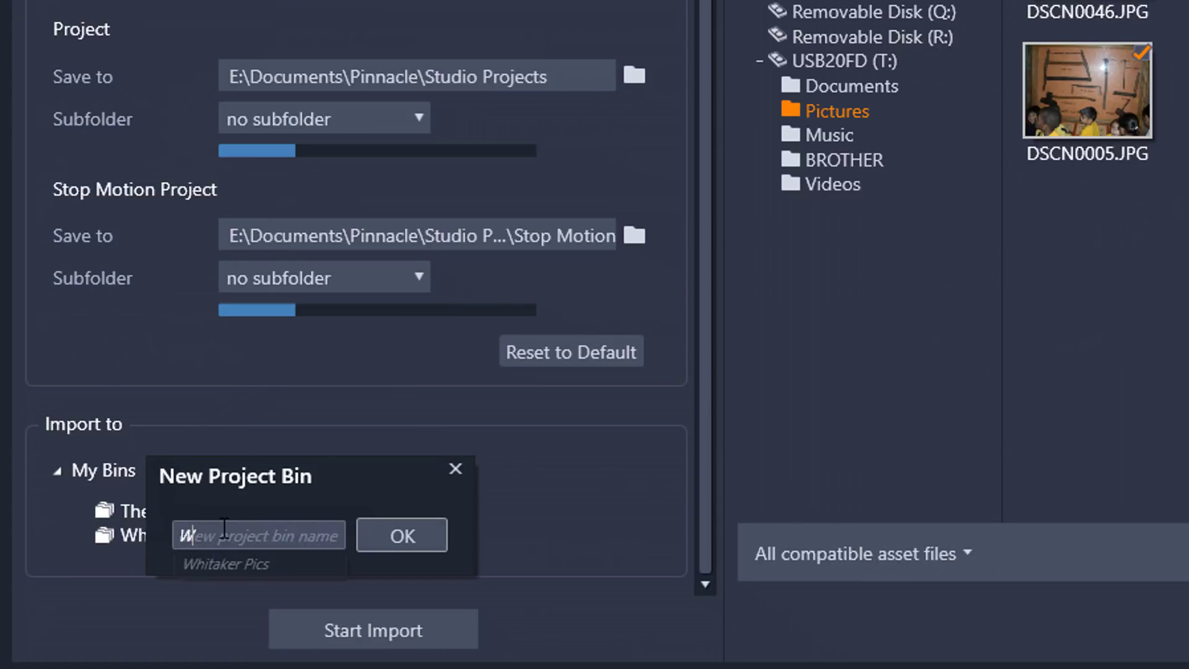
text(Witte 2)
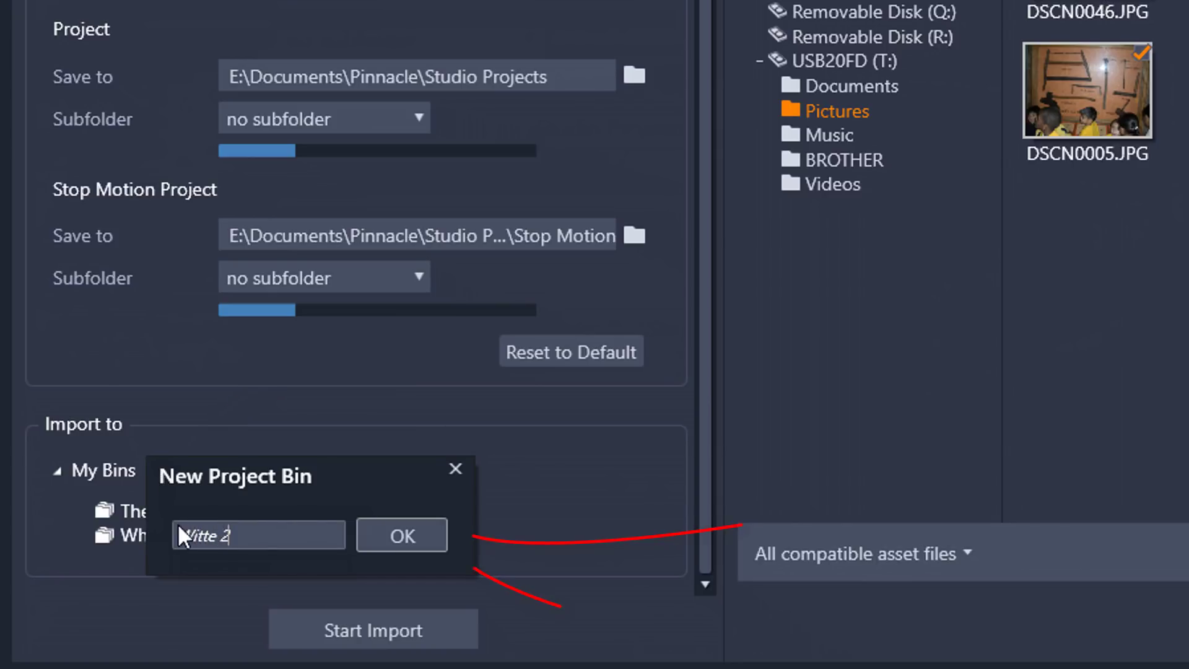
click(400, 537)
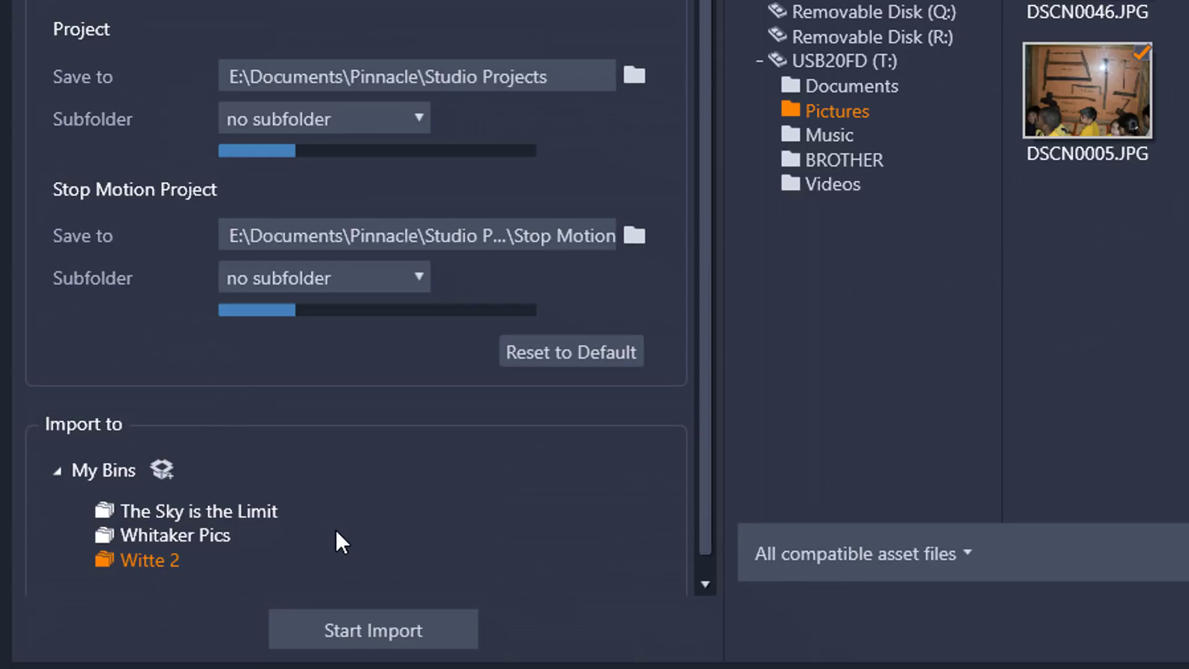
Start the import of the selected photos and dismiss the completion notice
click(389, 633)
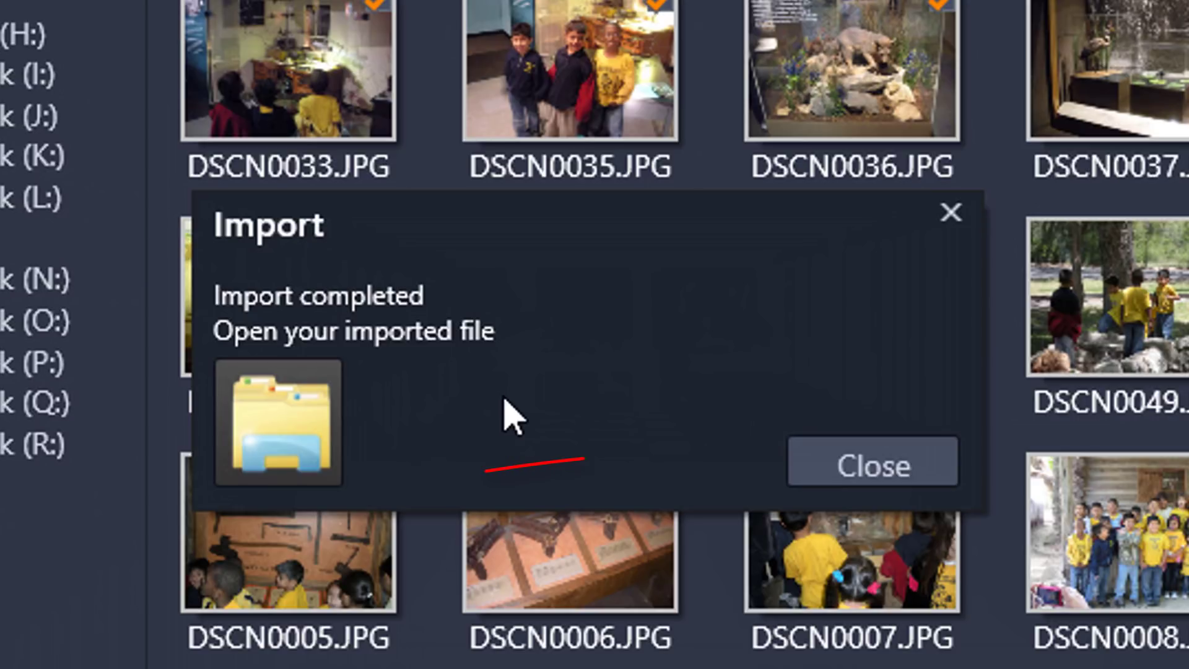
click(868, 464)
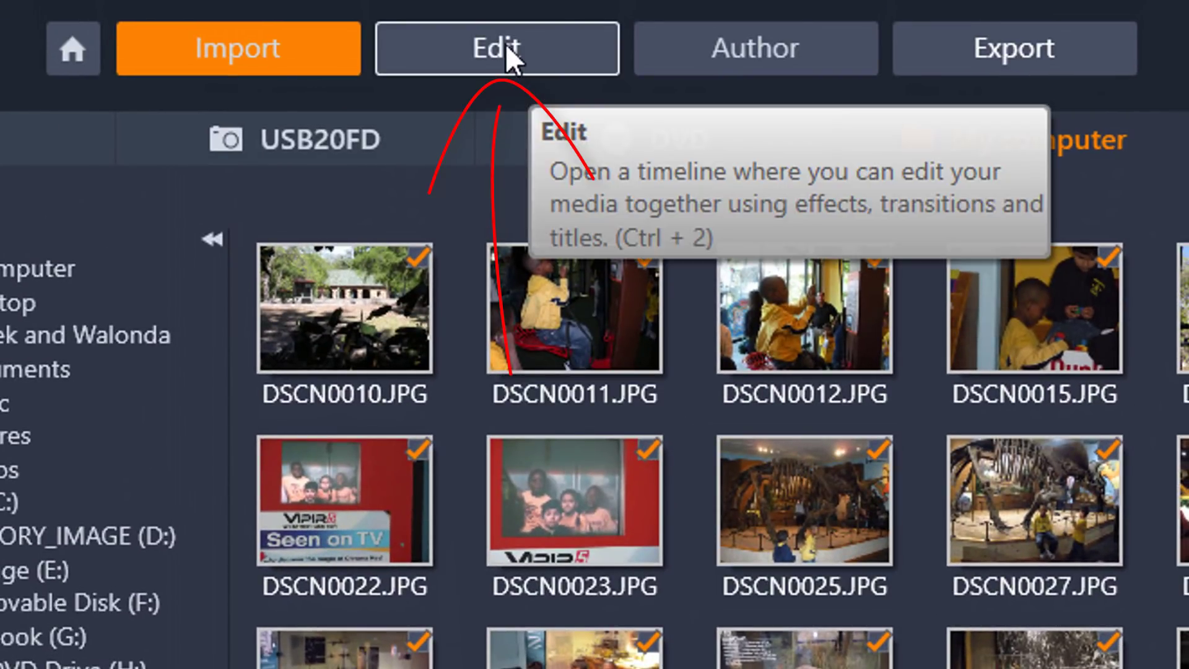
Switch to the editing workspace to view the latest import in the library
click(506, 44)
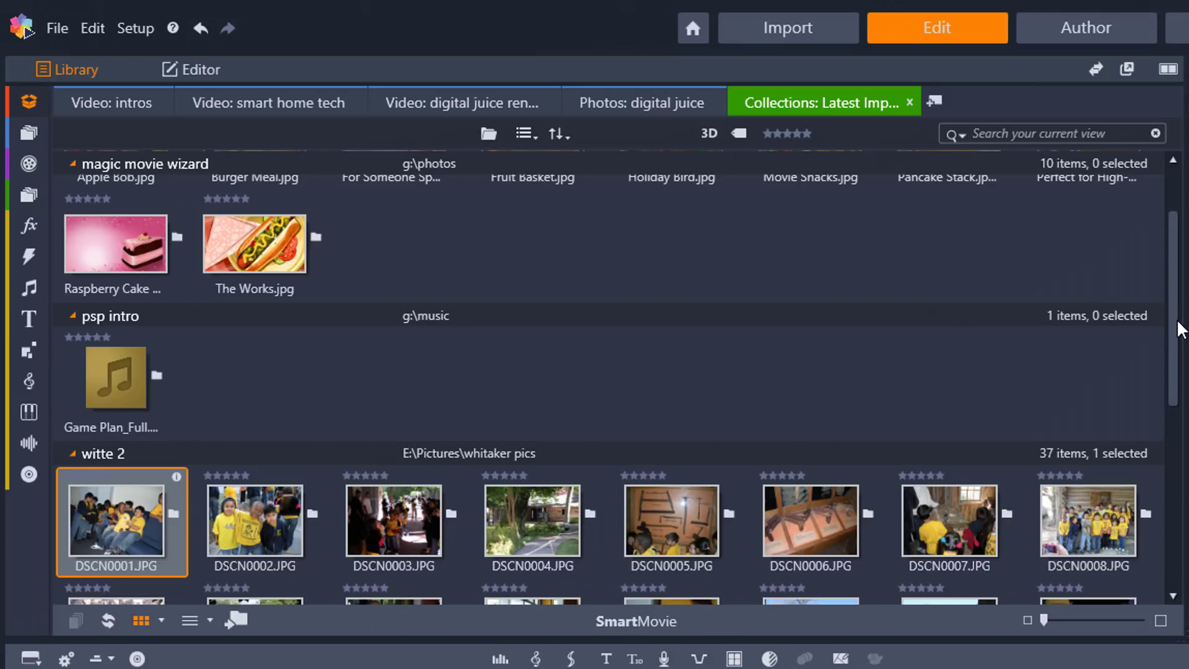
drag(1180, 336, 1182, 465)
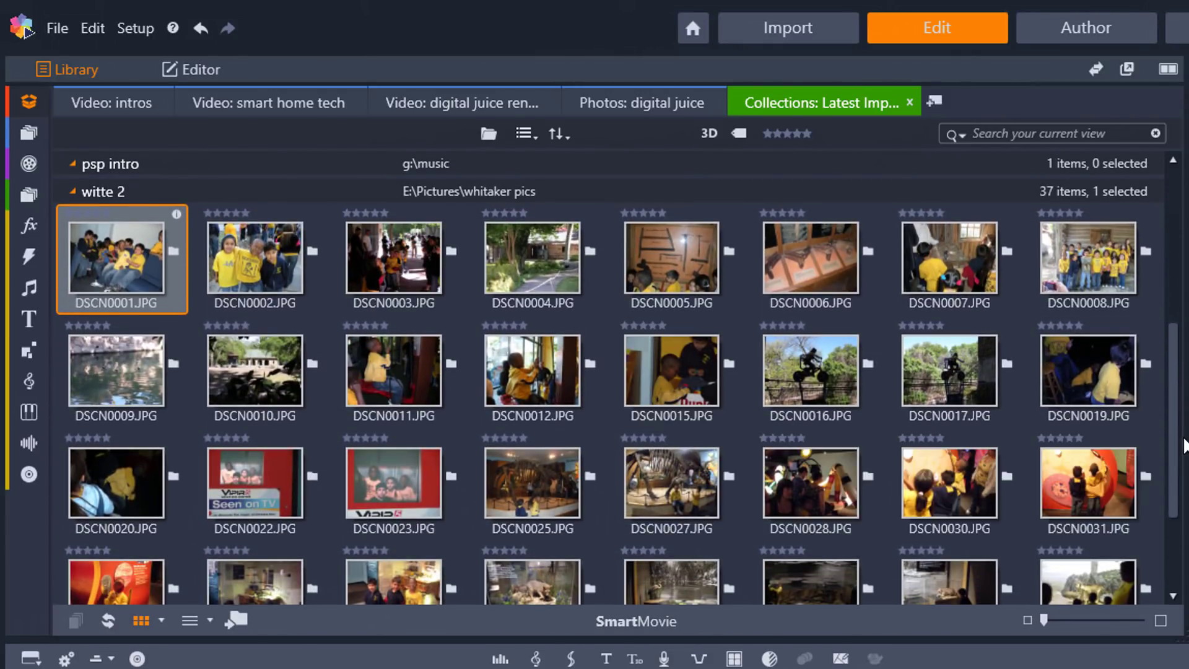
drag(1178, 451, 1175, 539)
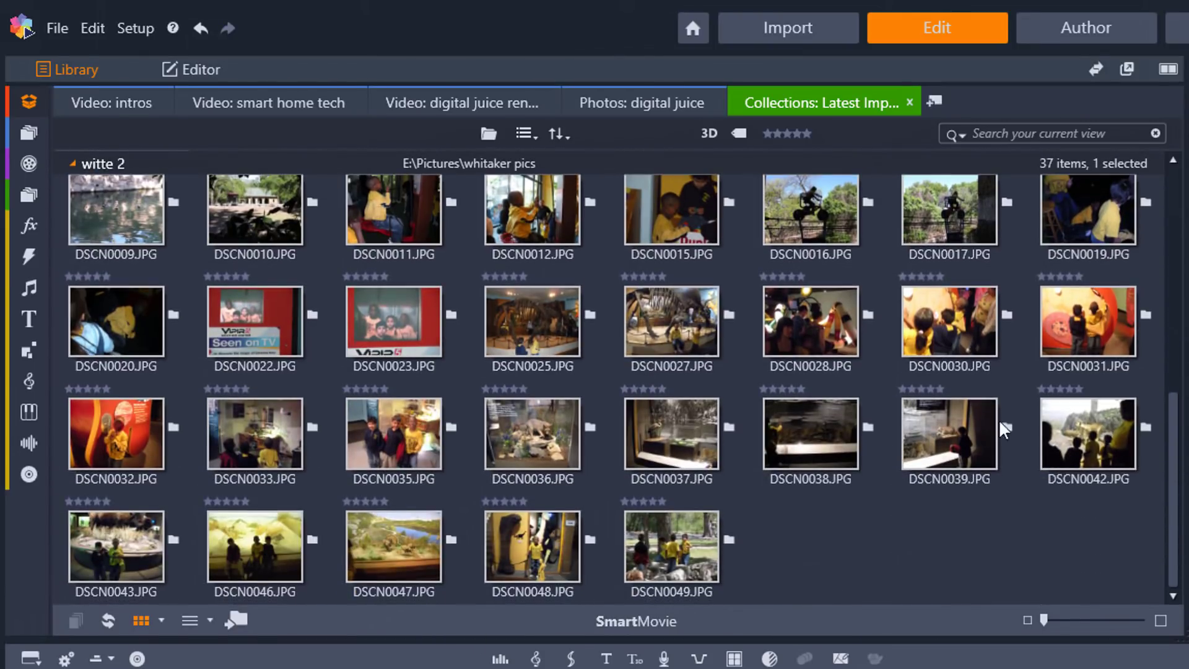
Open the Witte 2 project bin from the bins list and select photo DSCN0005
click(29, 102)
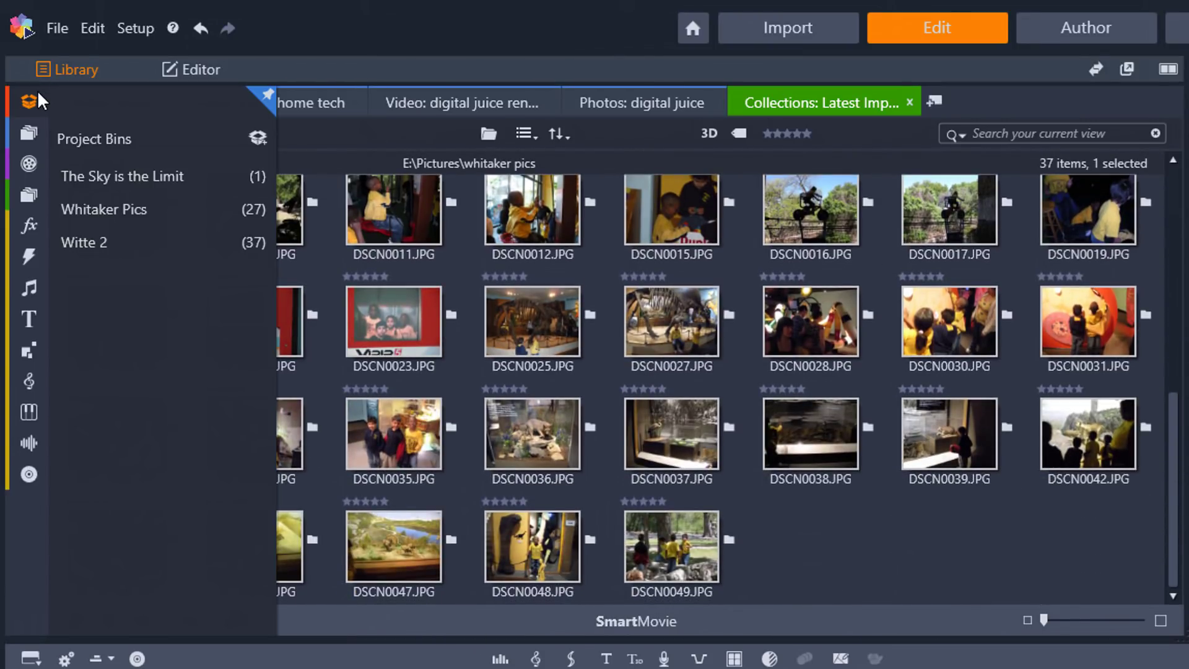
click(101, 243)
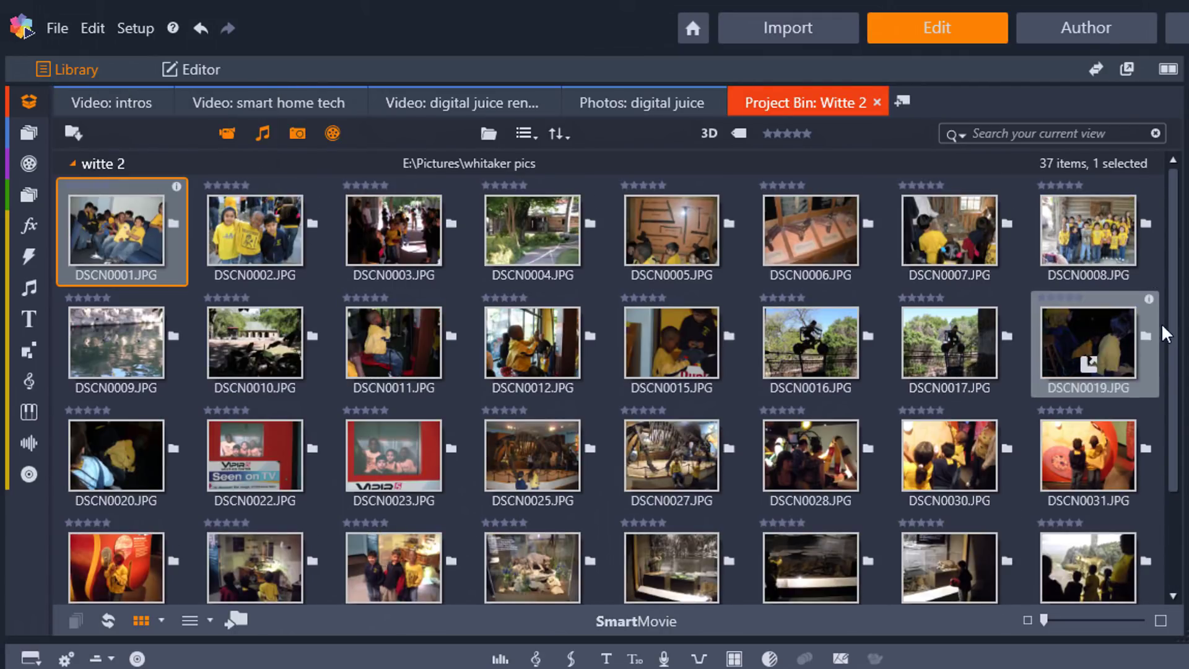
scroll(1171, 302, down, 1)
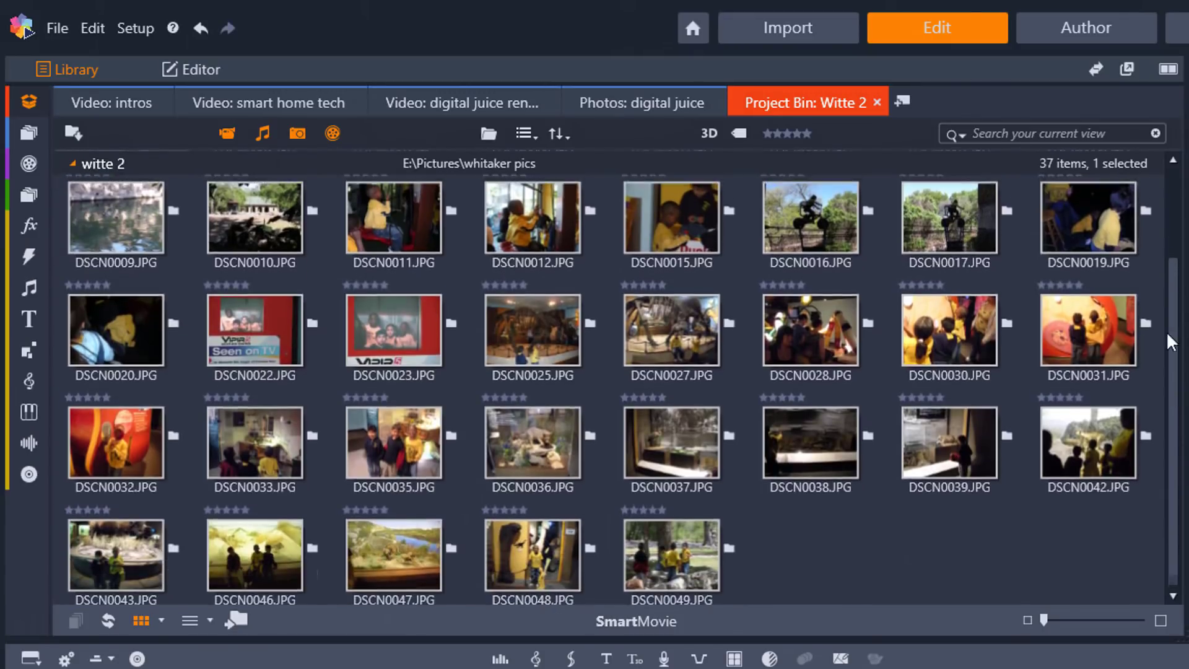
scroll(1166, 332, up, 1)
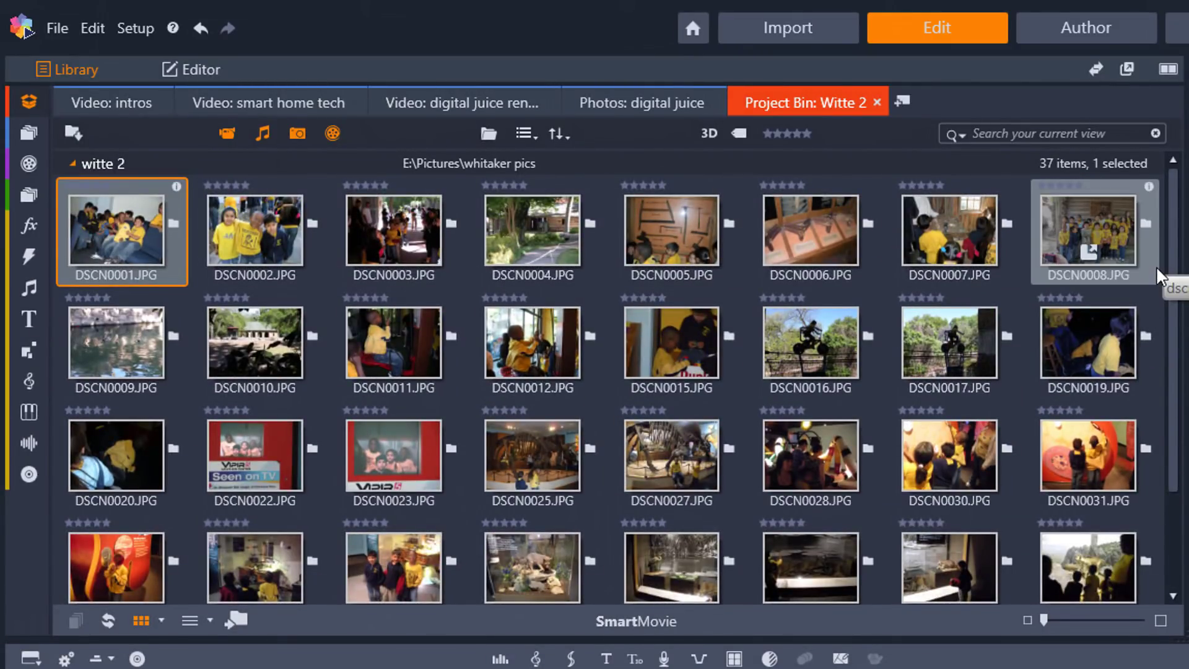
click(672, 230)
Show DSCN0005 in File Explorer to reveal the Witte 2 folder path, then close Explorer
right_click(671, 229)
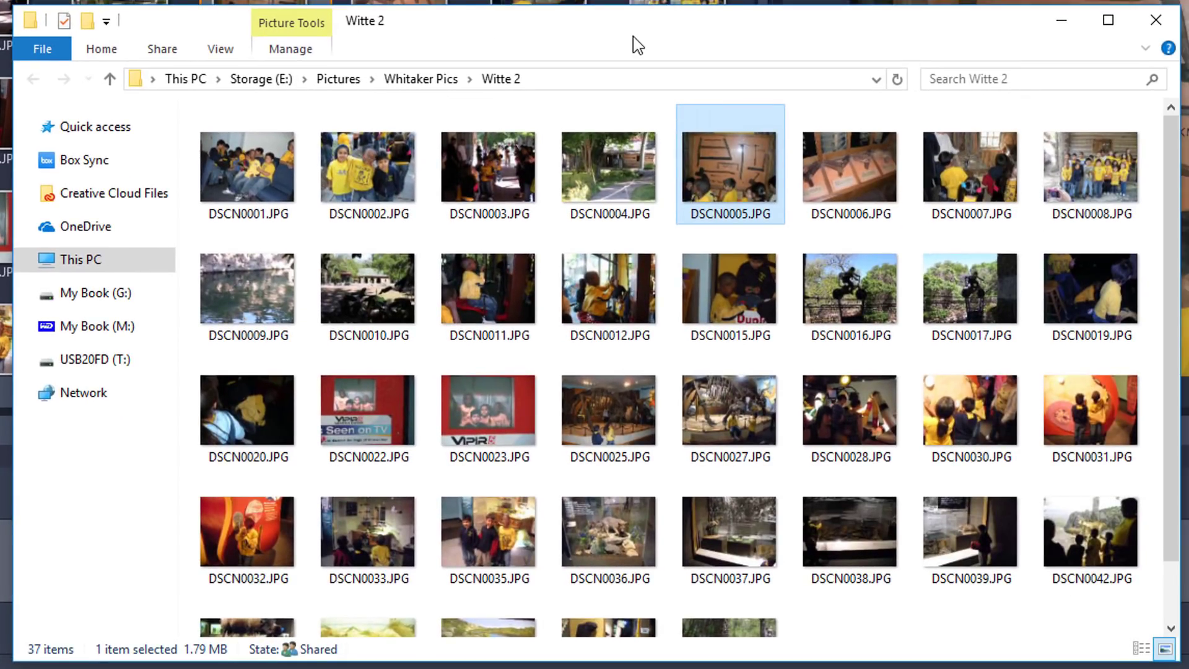
drag(549, 61, 536, 96)
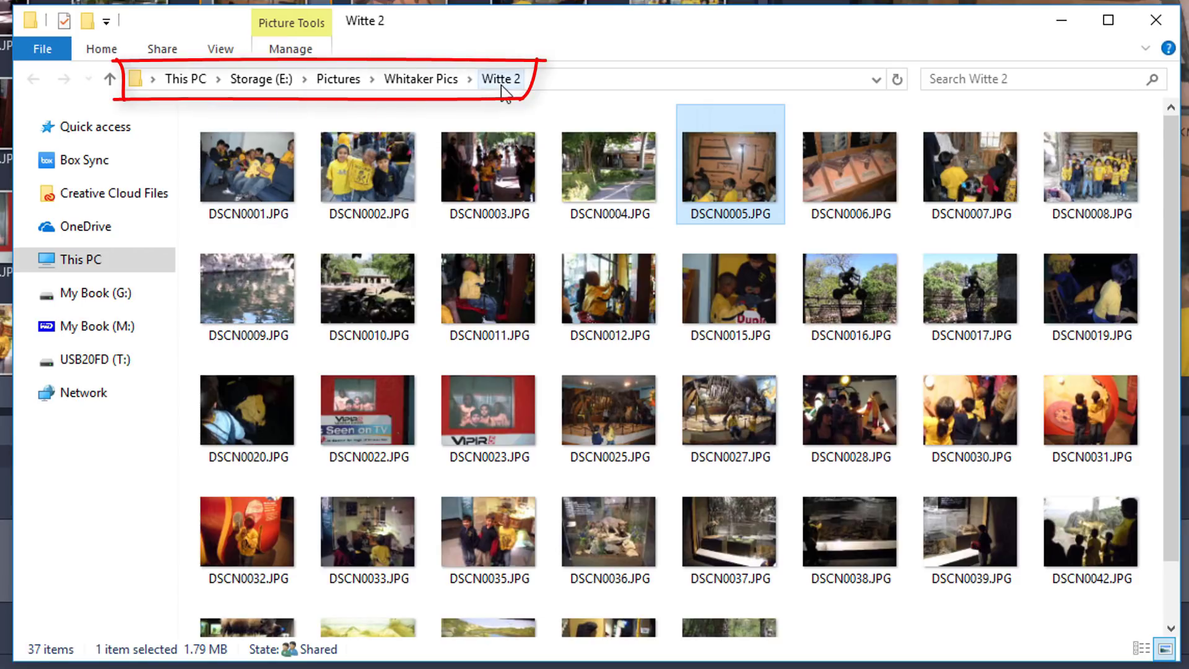
scroll(1156, 270, down, 2)
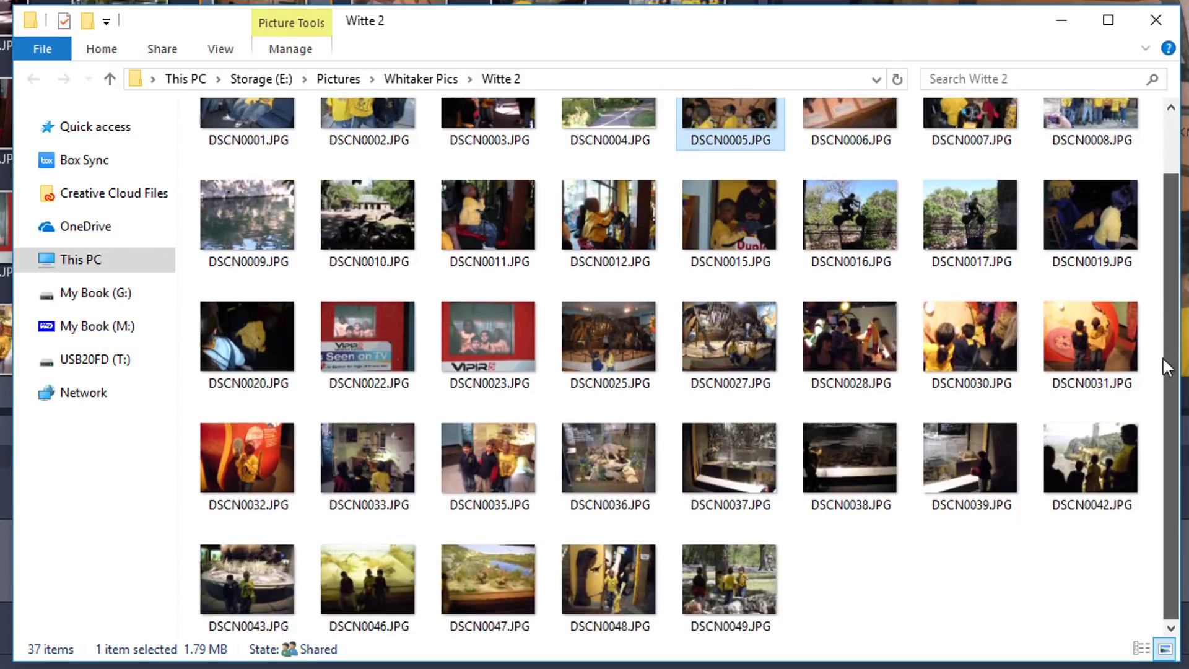
scroll(1157, 242, up, 2)
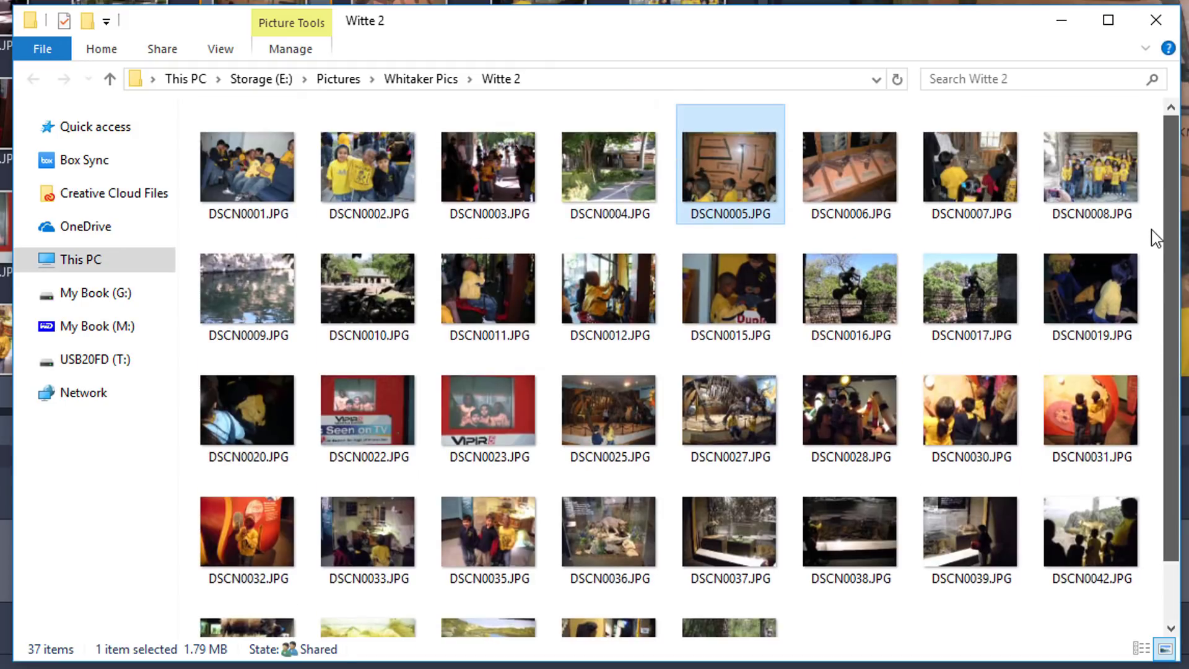
click(1156, 22)
scroll(1176, 386, down, 1)
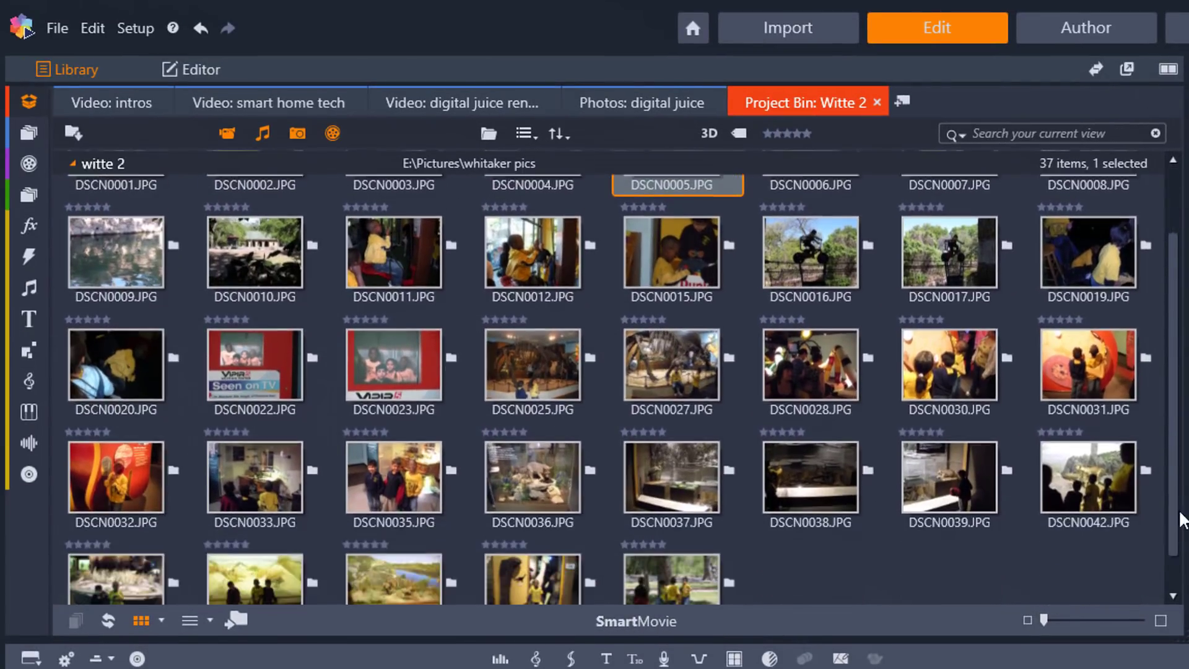
scroll(1183, 518, down, 2)
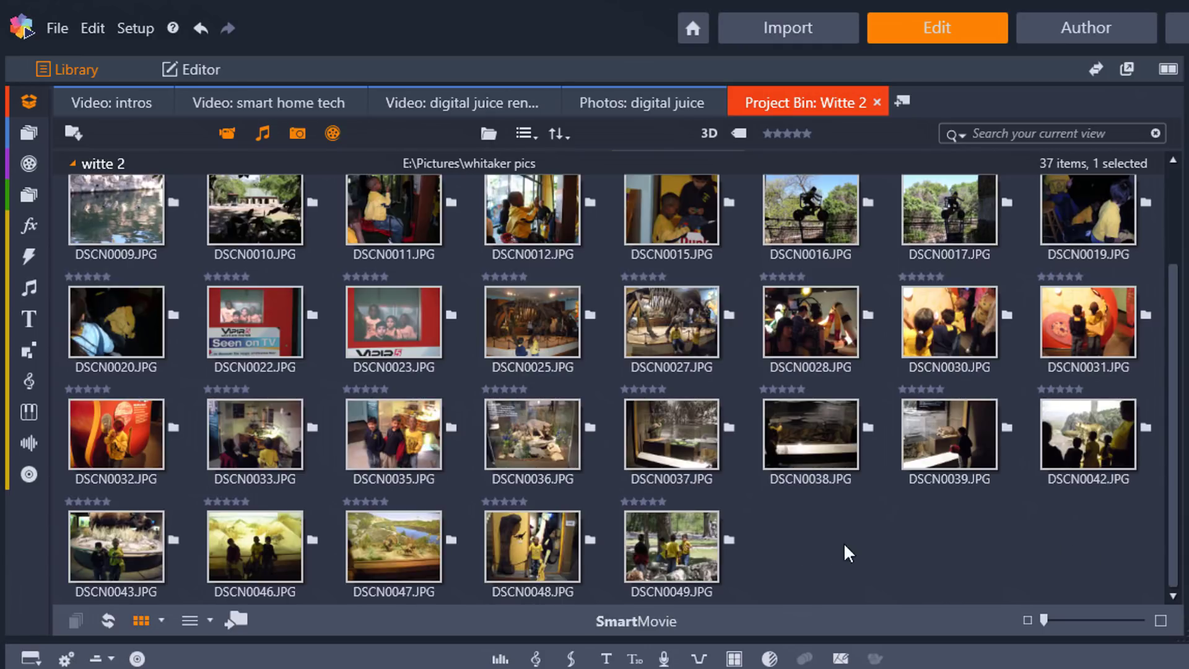
Quick import Ducky B.png from My Book (G:) > Photos > Audio Ducking into the library
right_click(866, 542)
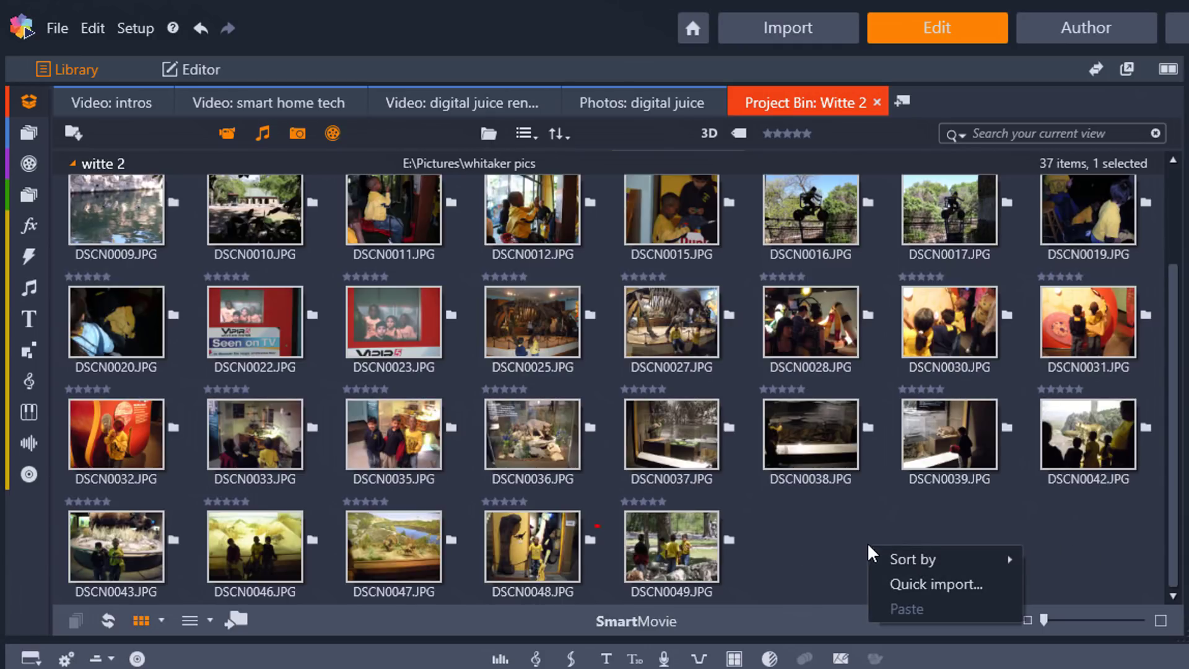
click(926, 584)
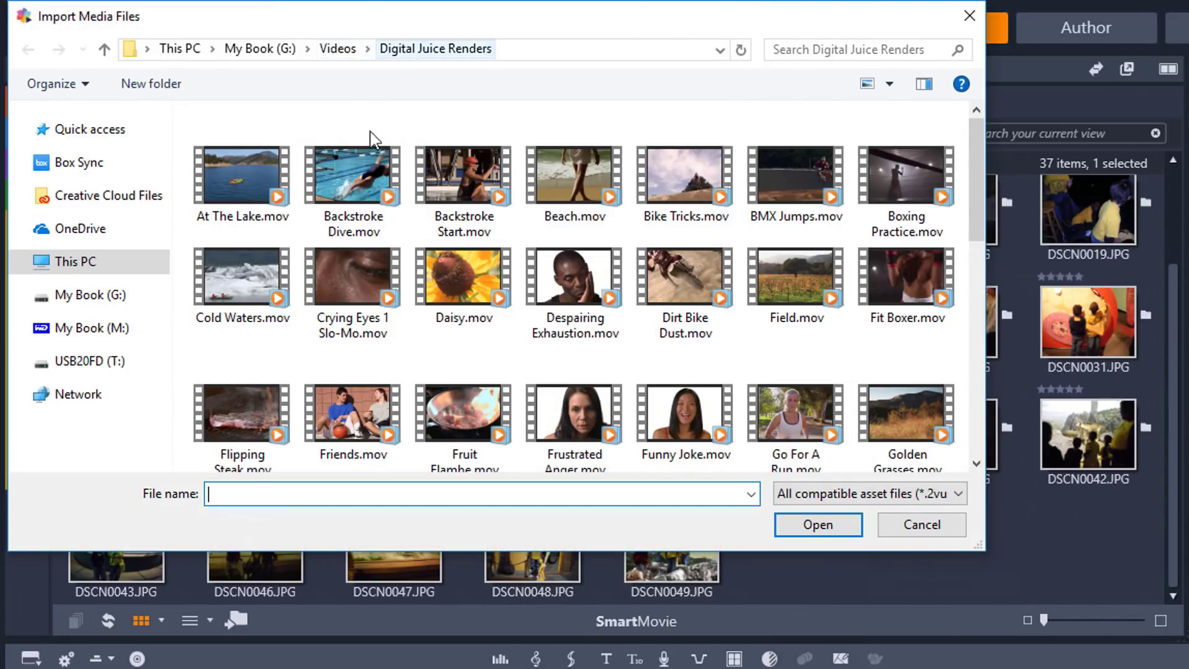
click(260, 49)
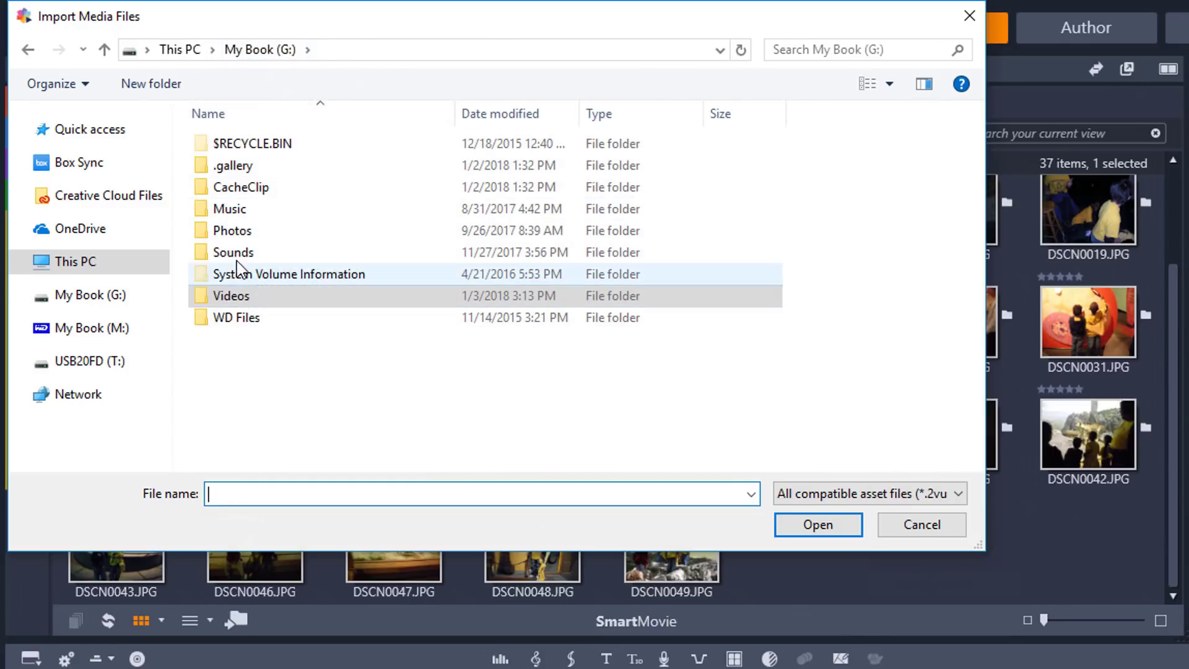
double_click(232, 231)
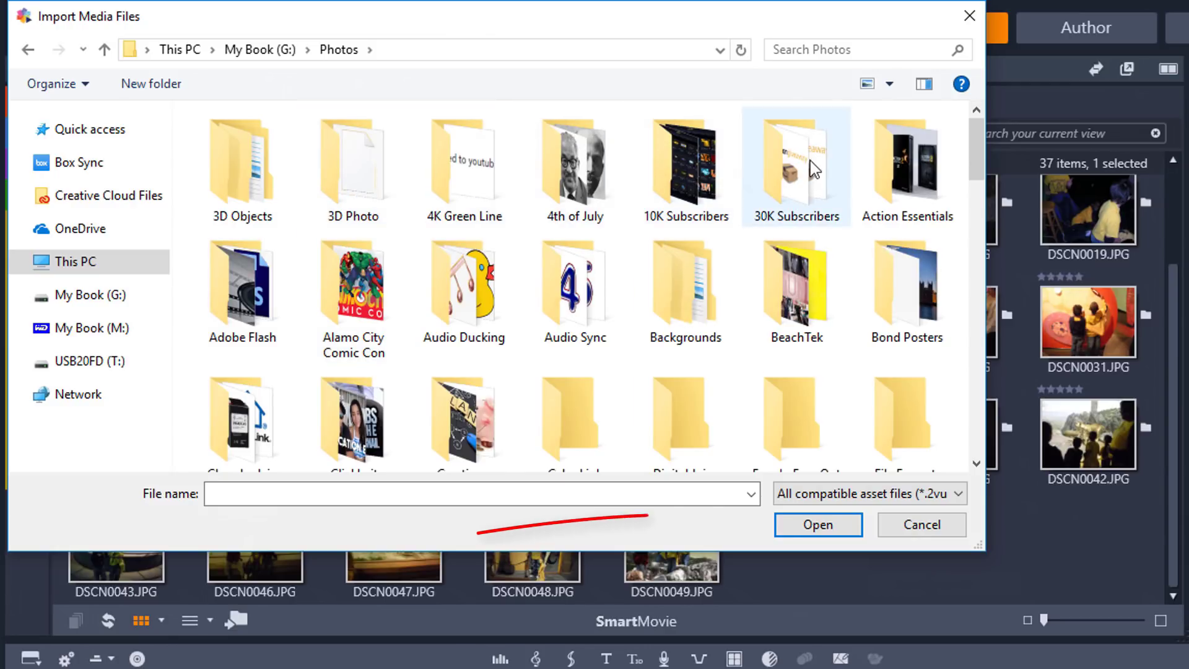
double_click(464, 293)
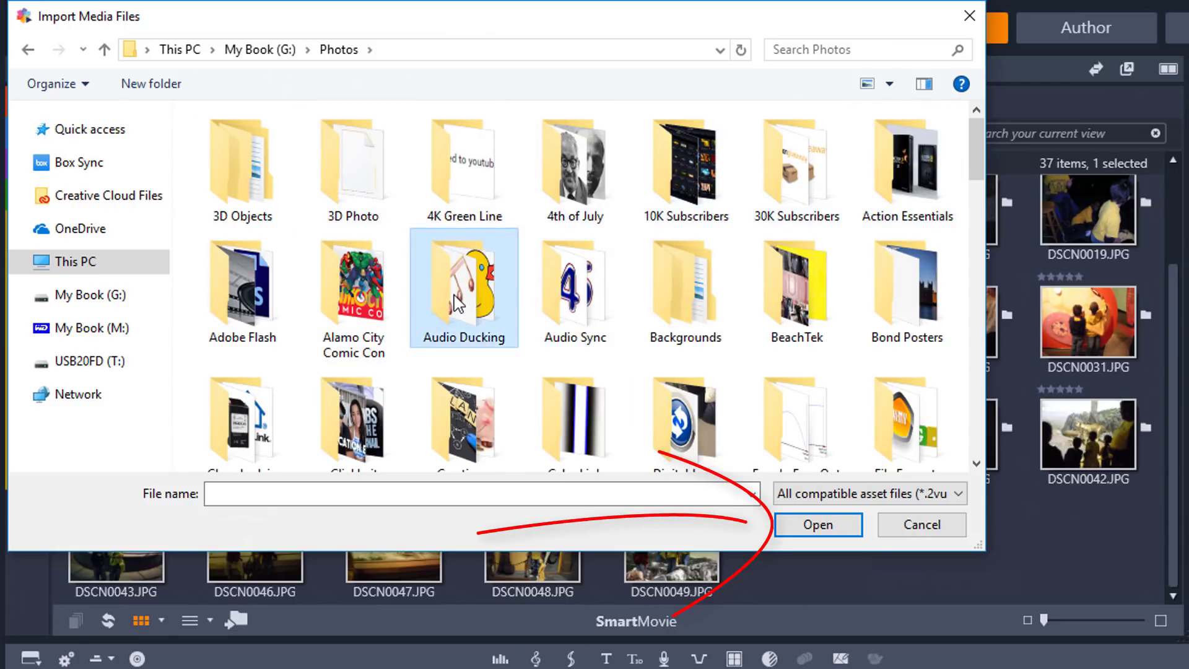
click(242, 176)
click(818, 524)
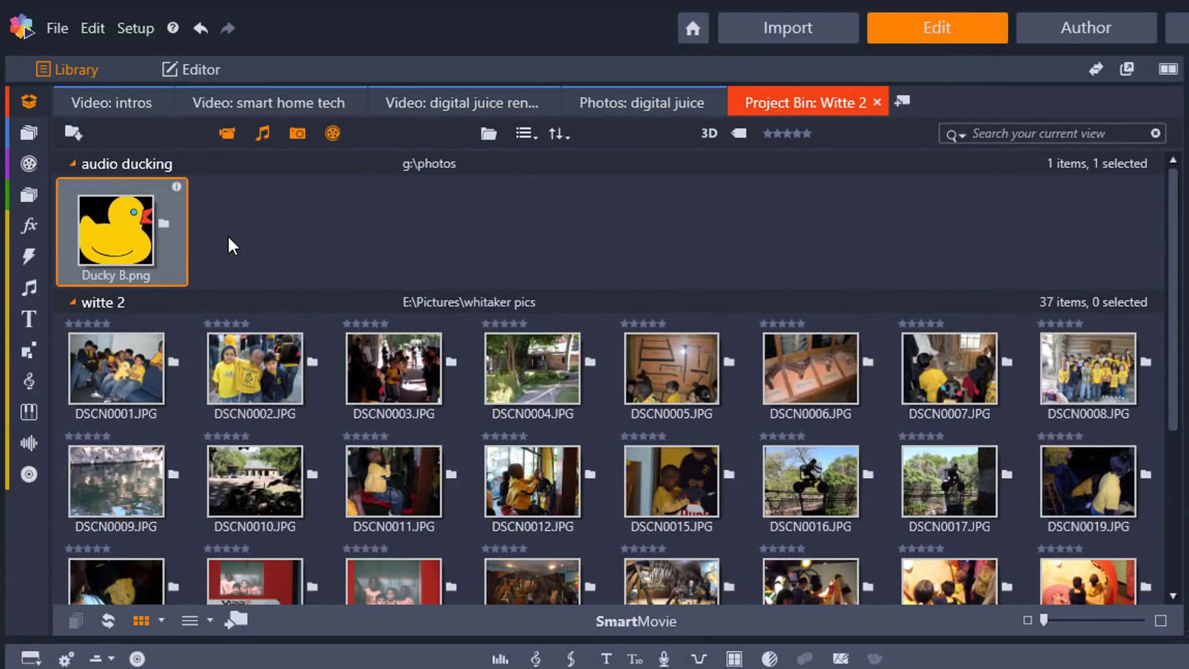
Quick import Eighth Note Gold.png from the Audio Ducking folder into the library
click(75, 135)
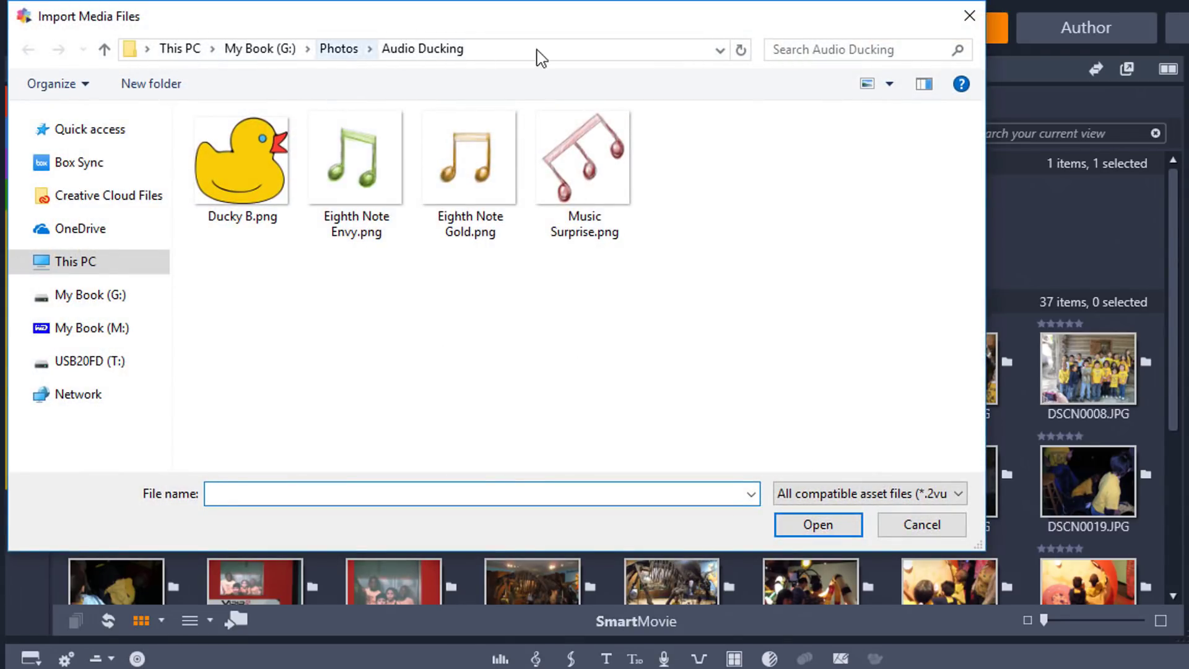
drag(450, 16, 657, 120)
click(695, 297)
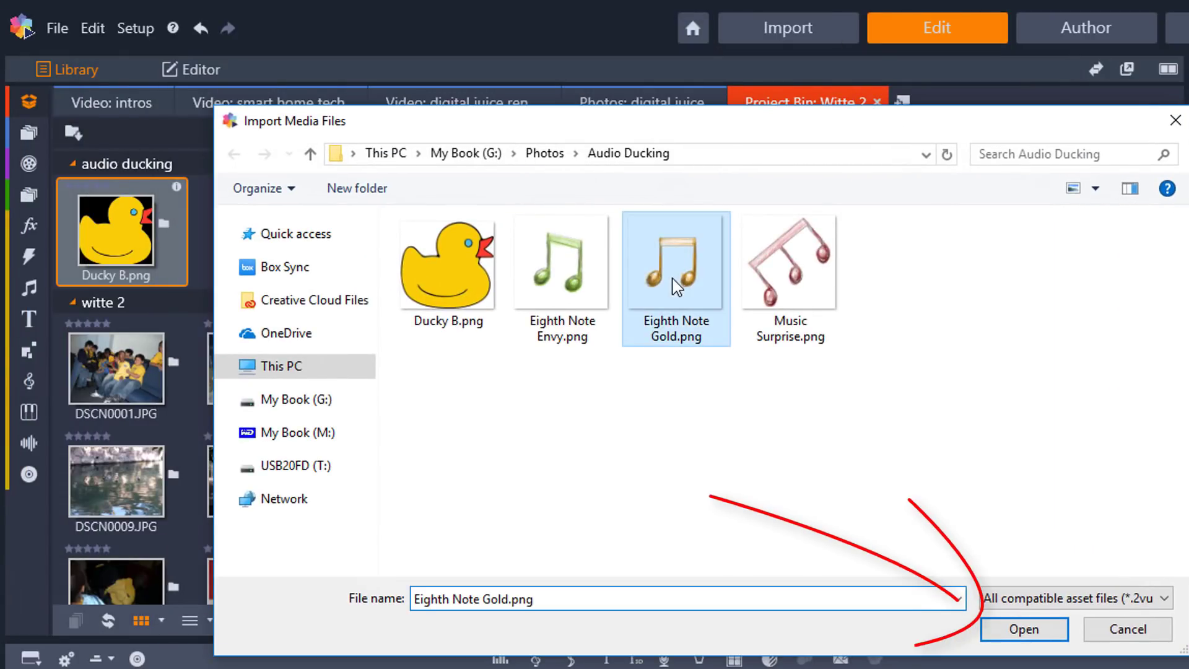
click(1024, 630)
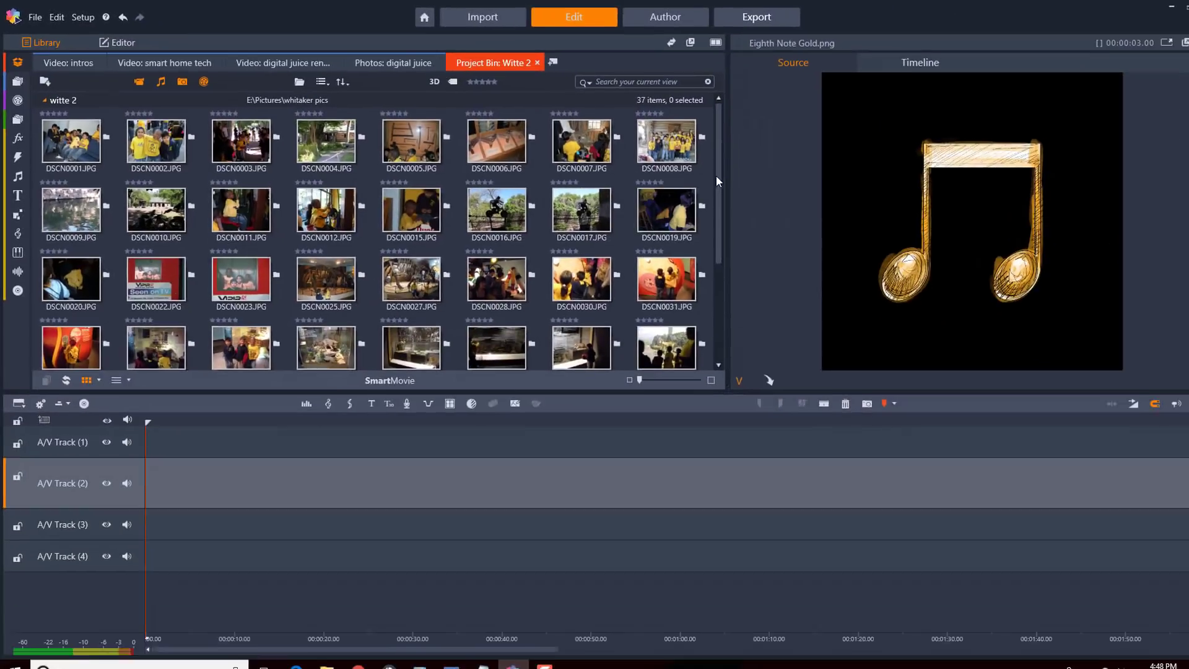
drag(717, 175, 707, 315)
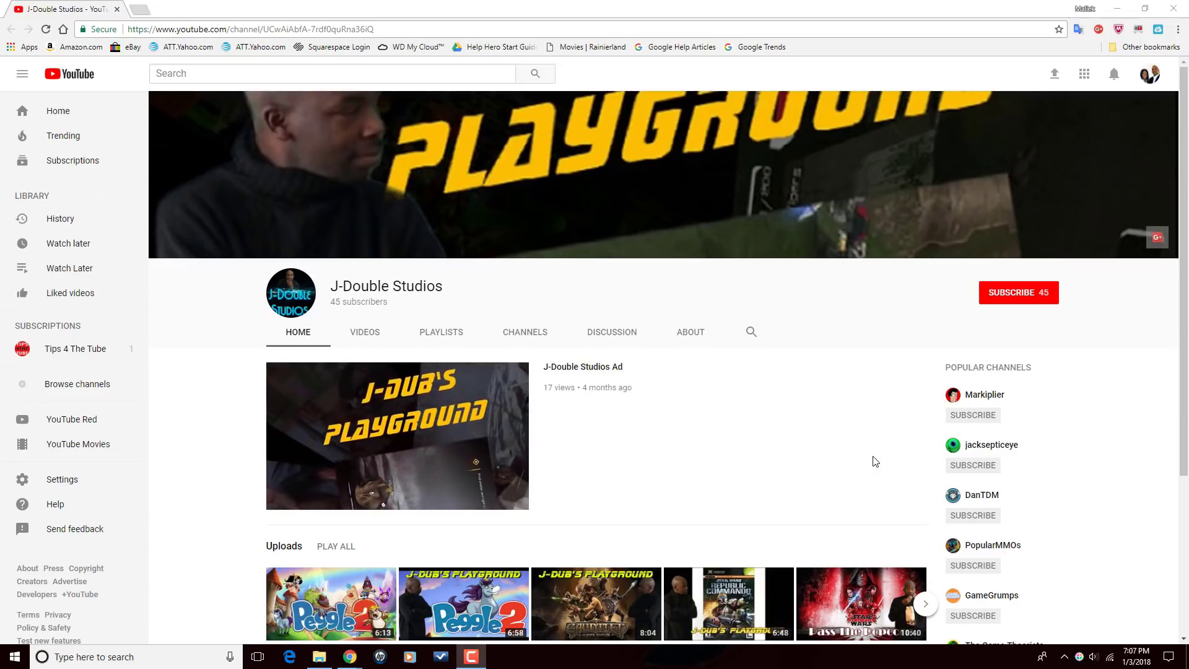
scroll(875, 460, down, 2)
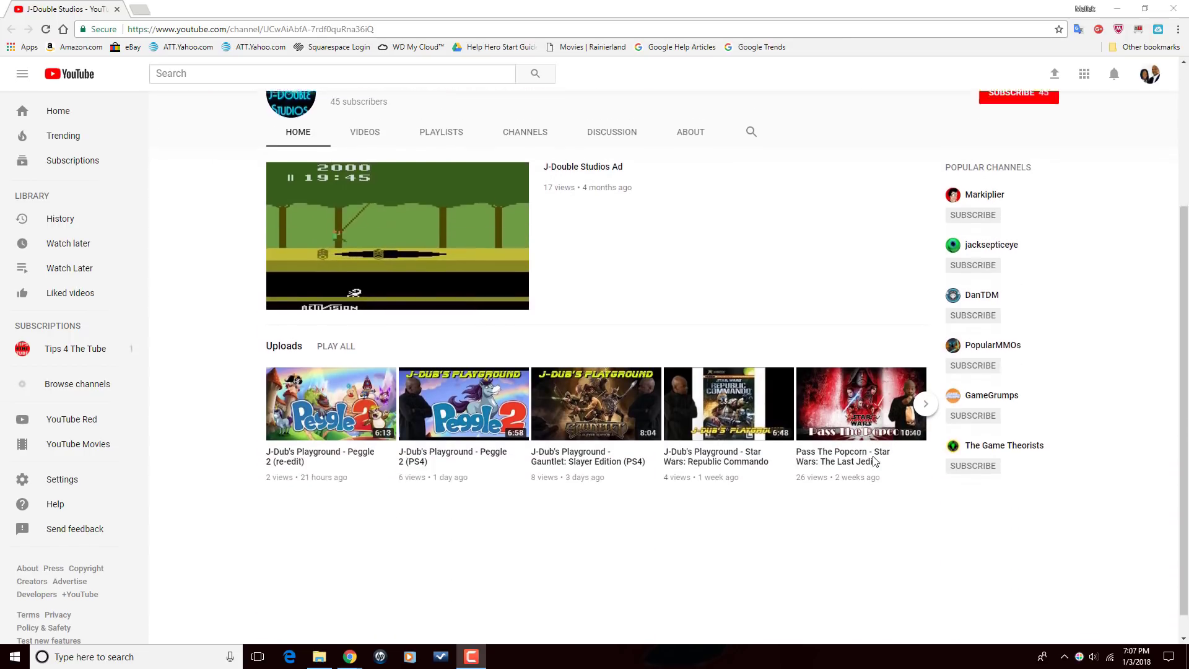
scroll(874, 462, down, 1)
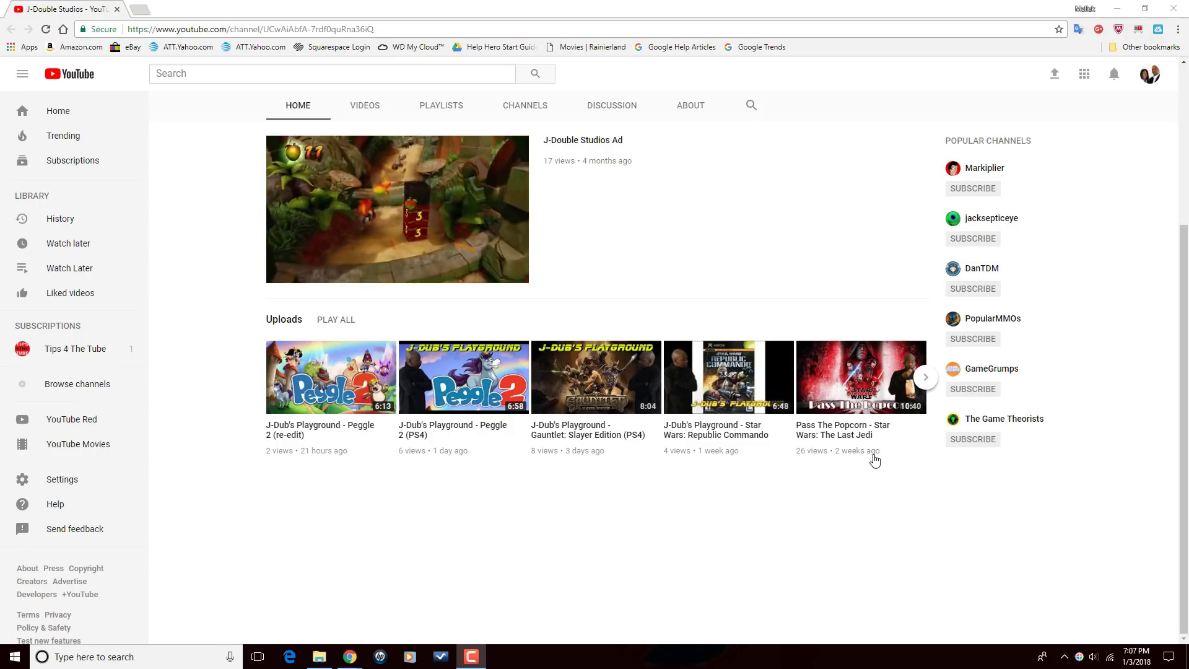
scroll(875, 461, up, 3)
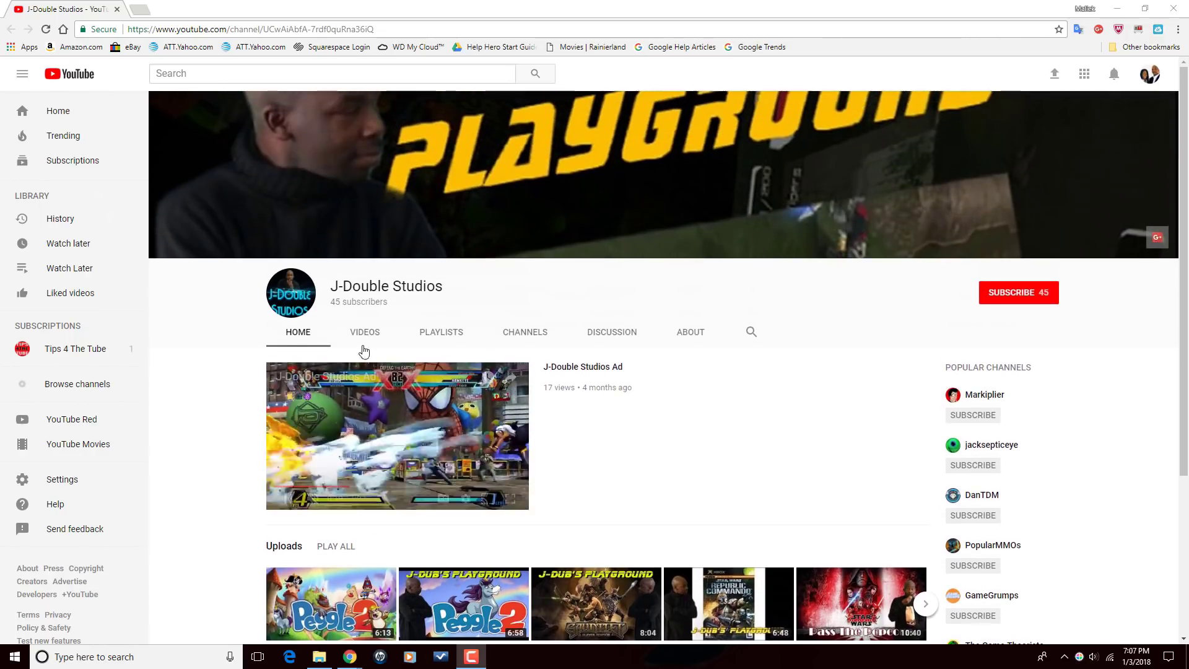
Open the Videos section of the J-Double Studios channel
click(364, 332)
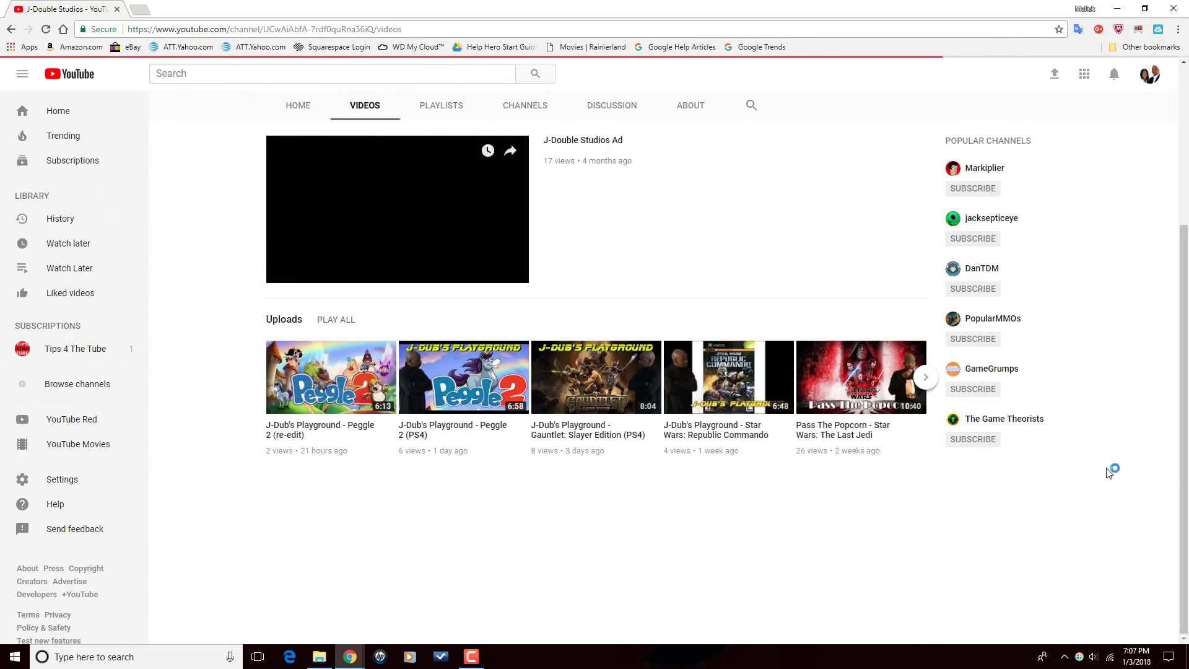